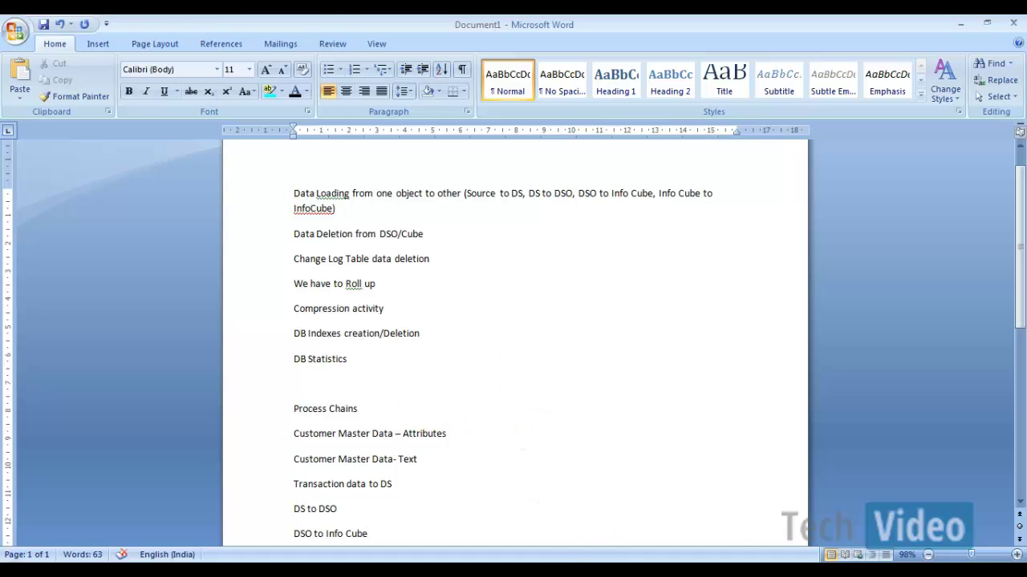
Bring the Data Warehousing Workbench window forward and run transaction /nrspc
left_click(617, 571)
left_click(621, 519)
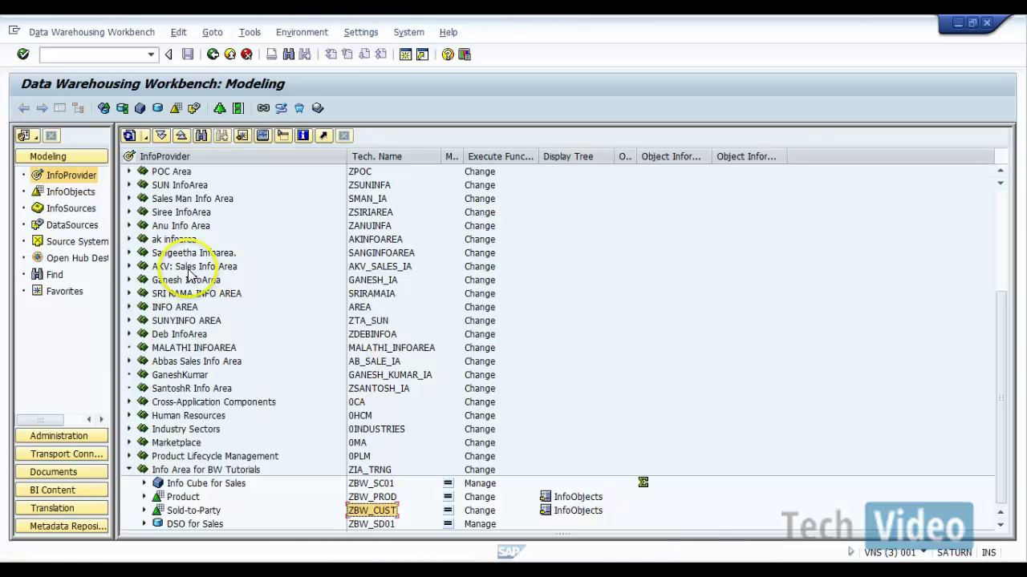
left_click(104, 54)
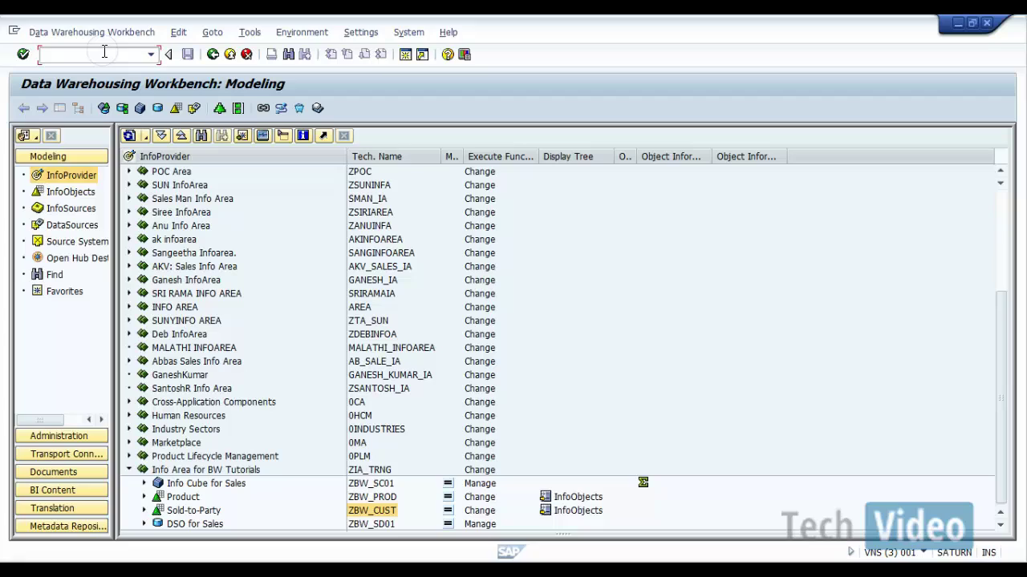
type("/nrspc")
key("Return")
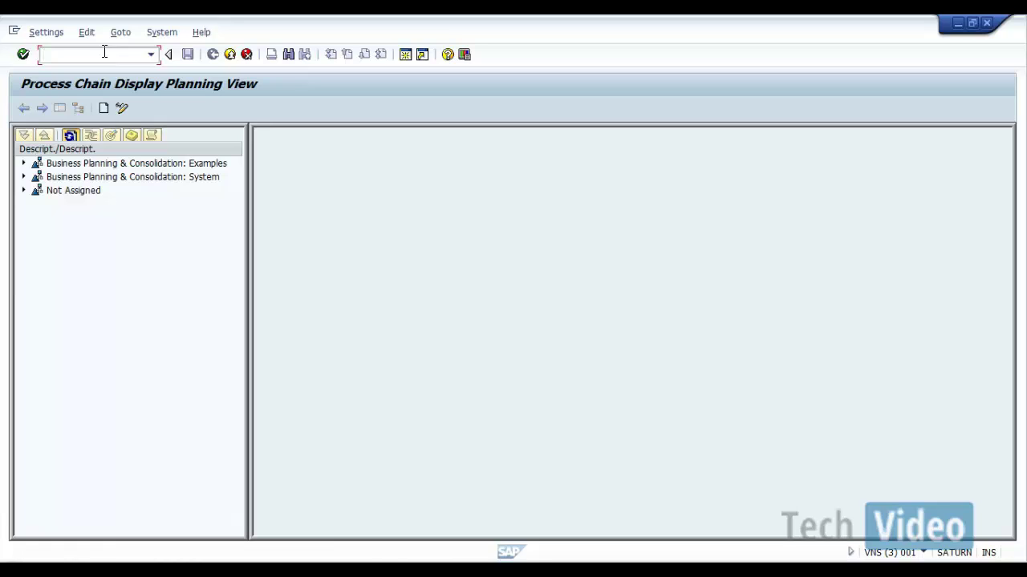
From the workbench's Process Chains list, run /nrspc again to reach the planning view
left_click(637, 552)
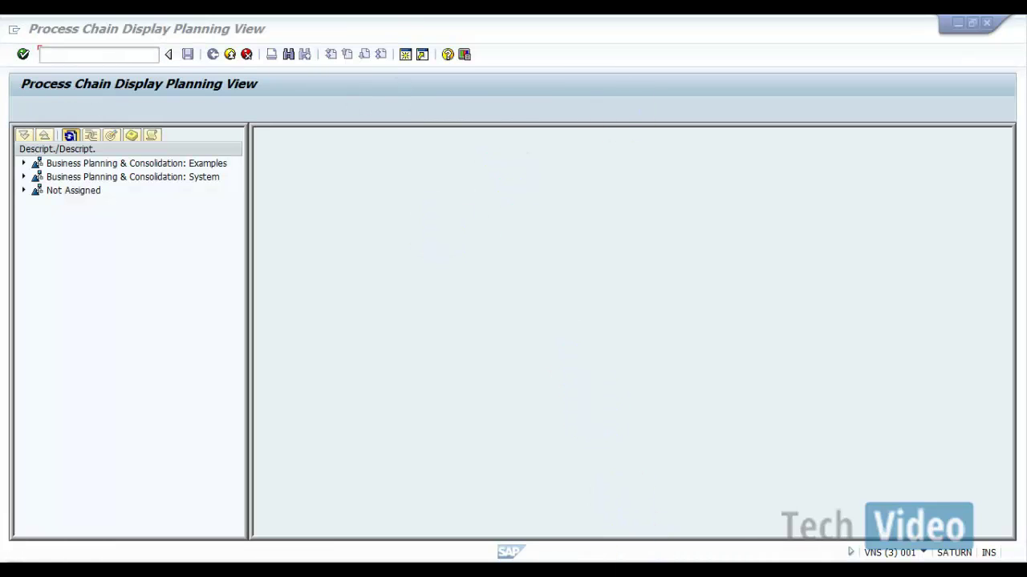
left_click(635, 544)
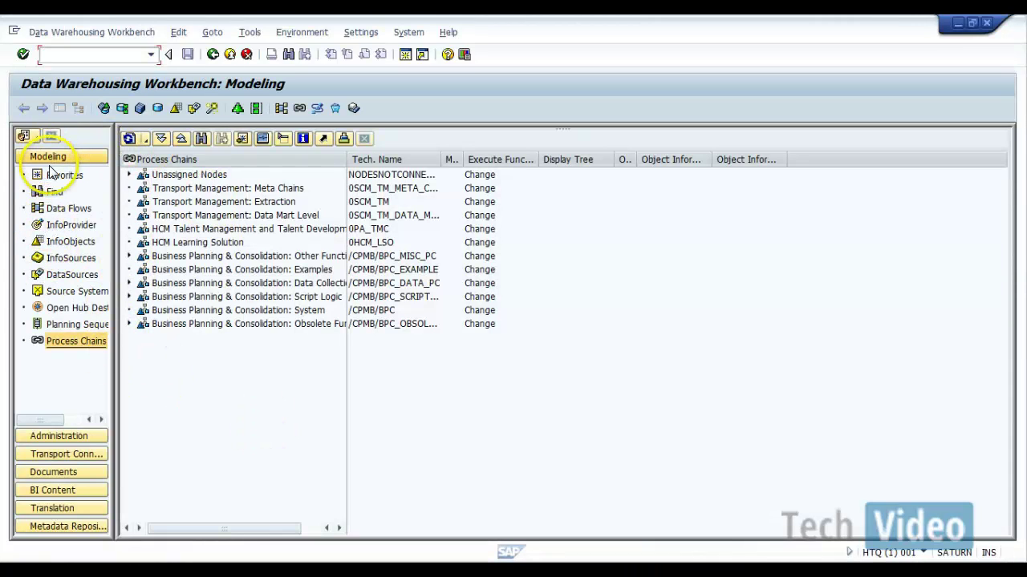
left_click(56, 343)
left_click(93, 55)
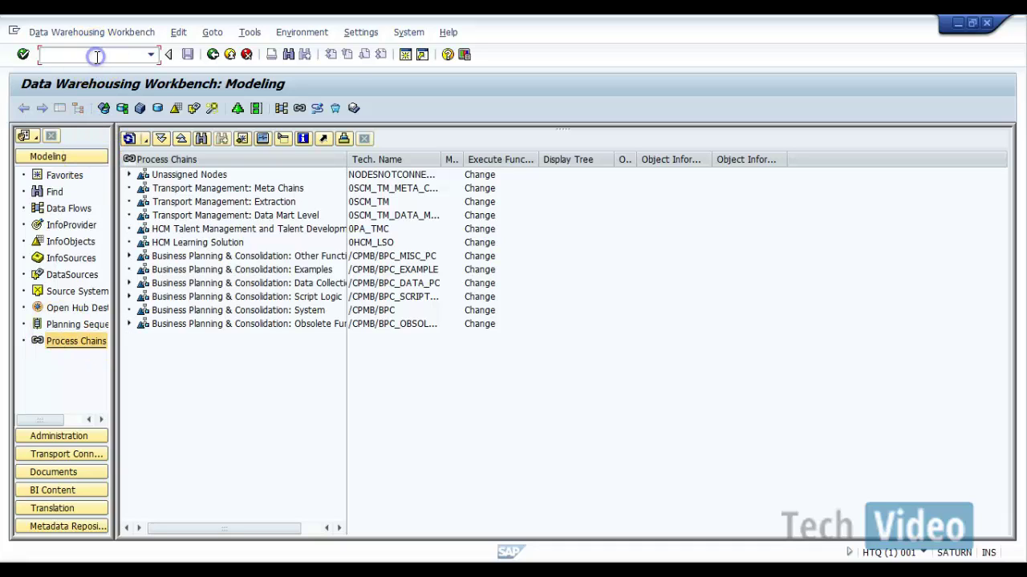
type("/nrspc")
key("Return")
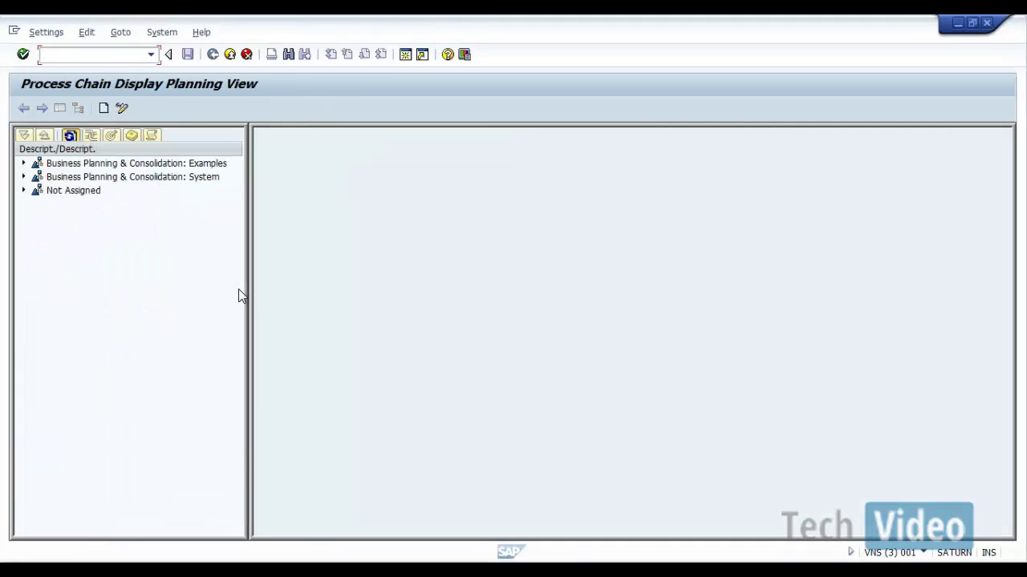
left_click(113, 58)
type("/n")
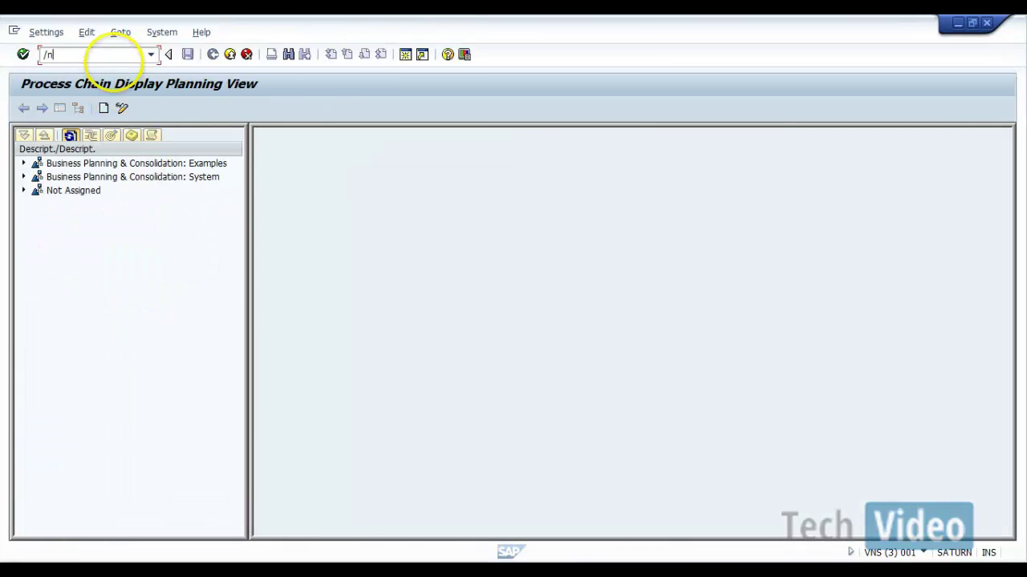
type("rspc")
key("Return")
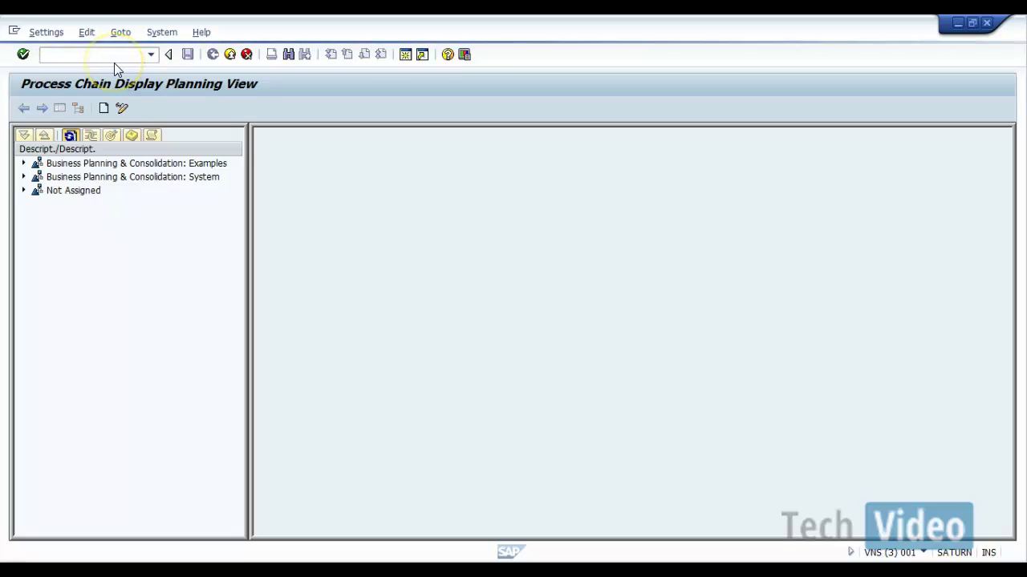
left_click(95, 60)
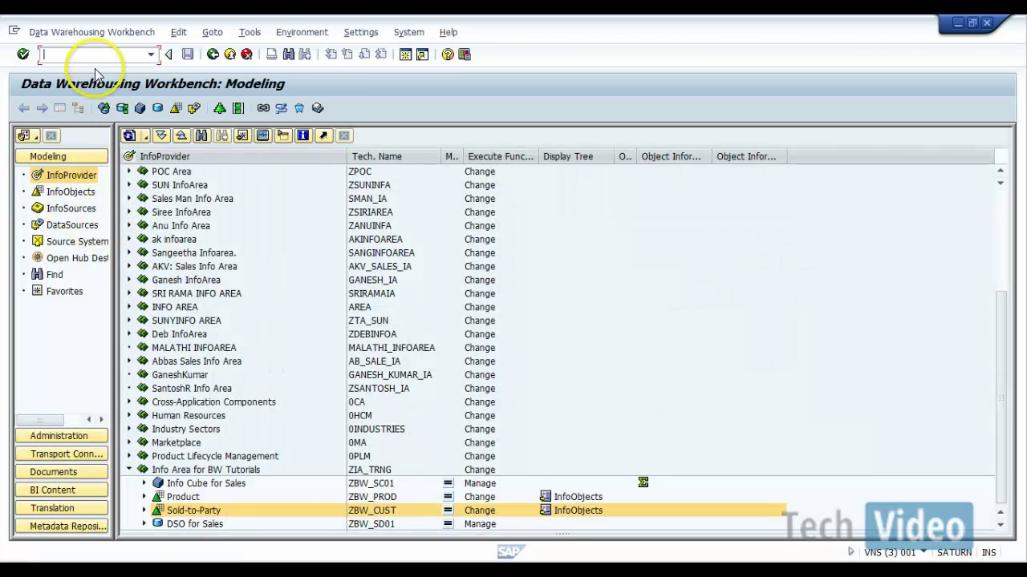
left_click(99, 55)
type("/n")
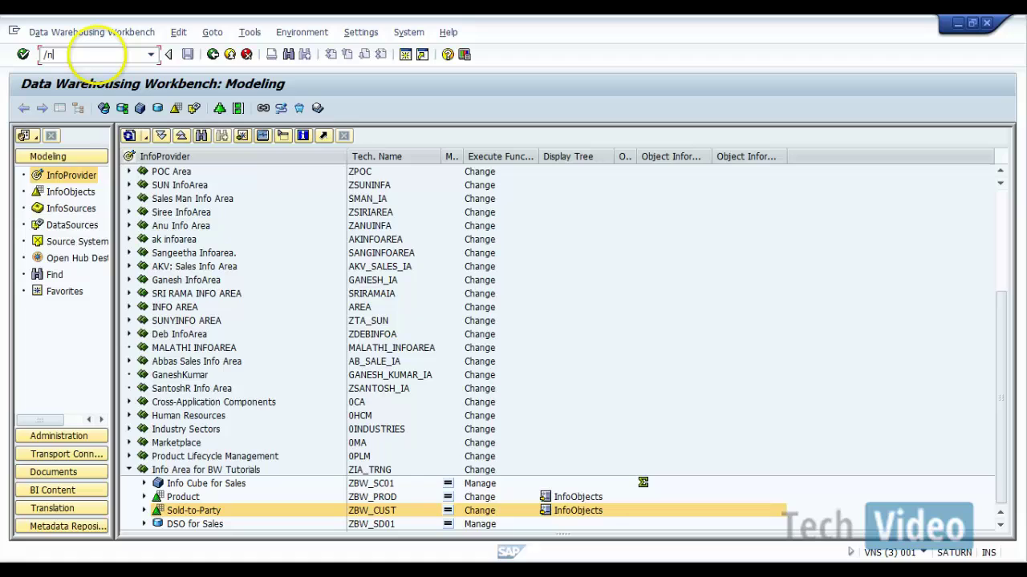
type("rspcq")
key("Return")
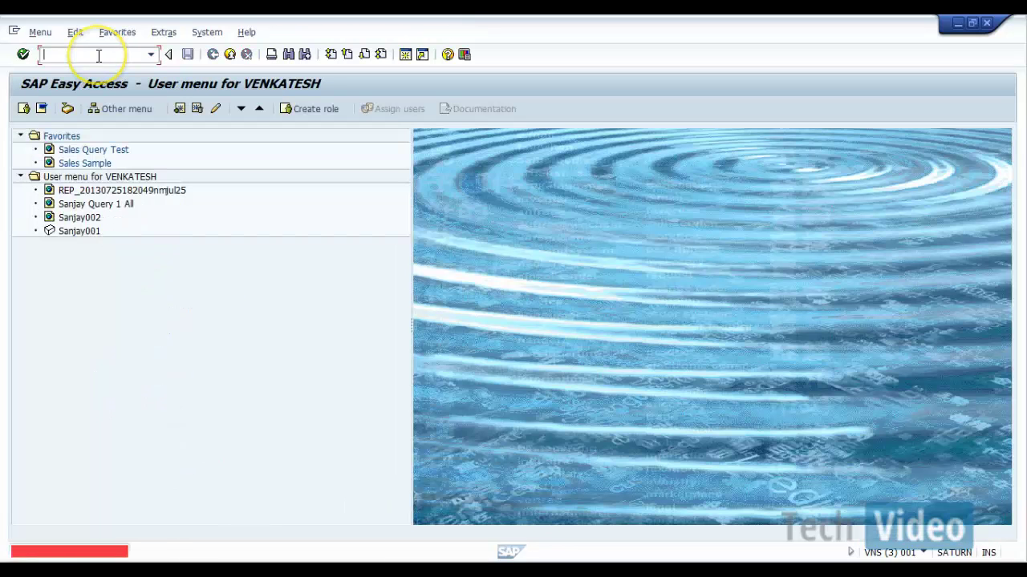
type("/nr")
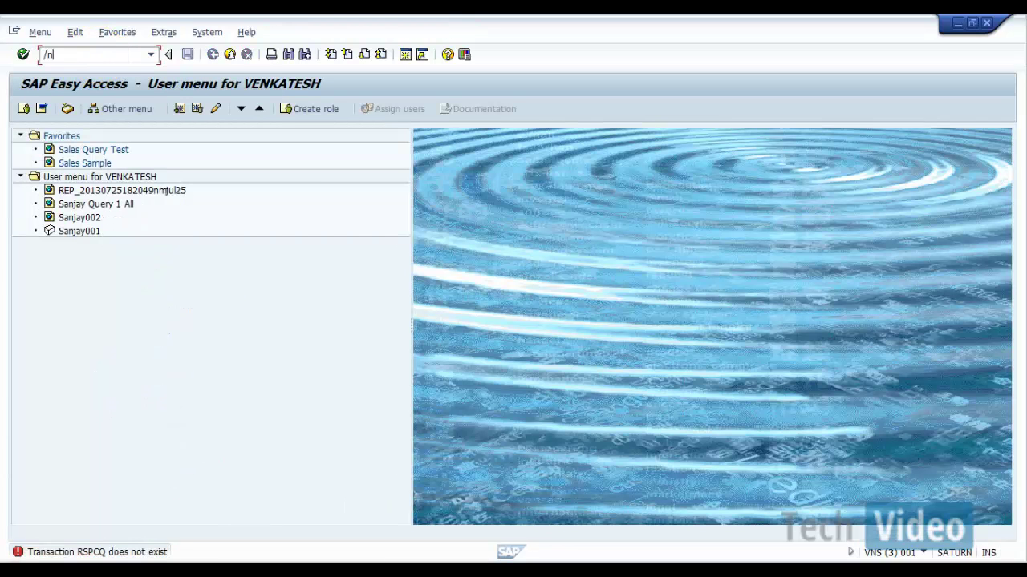
type("spc")
key("Return")
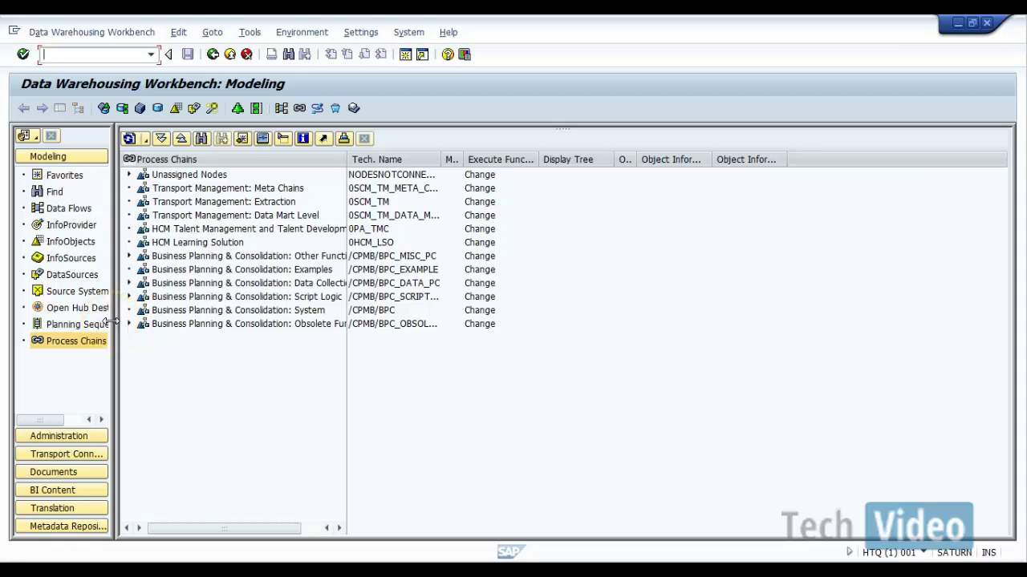
key("alt+Tab")
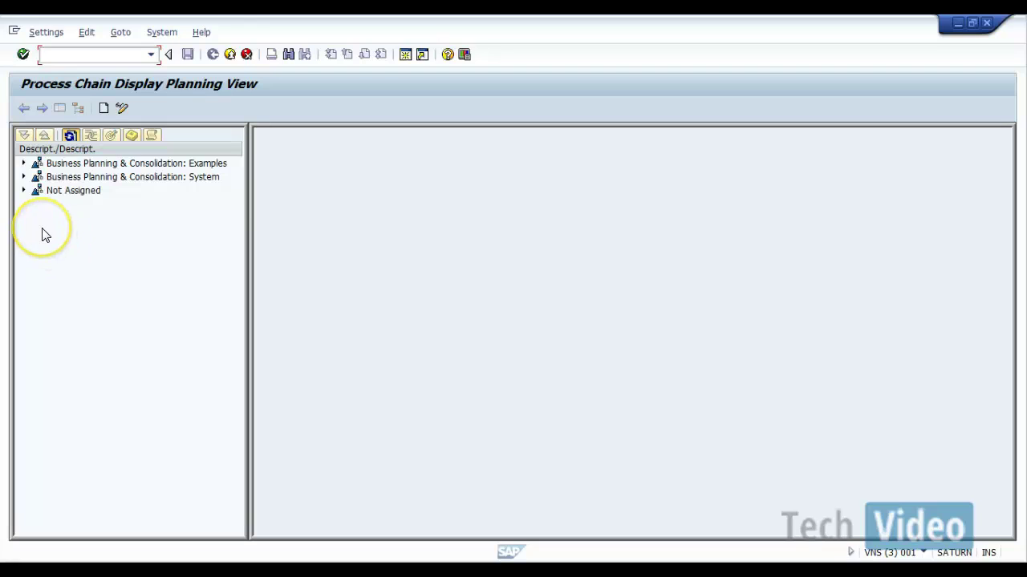
Cancel the first chain creation, then select Not Assigned and start a new process chain
left_click(103, 109)
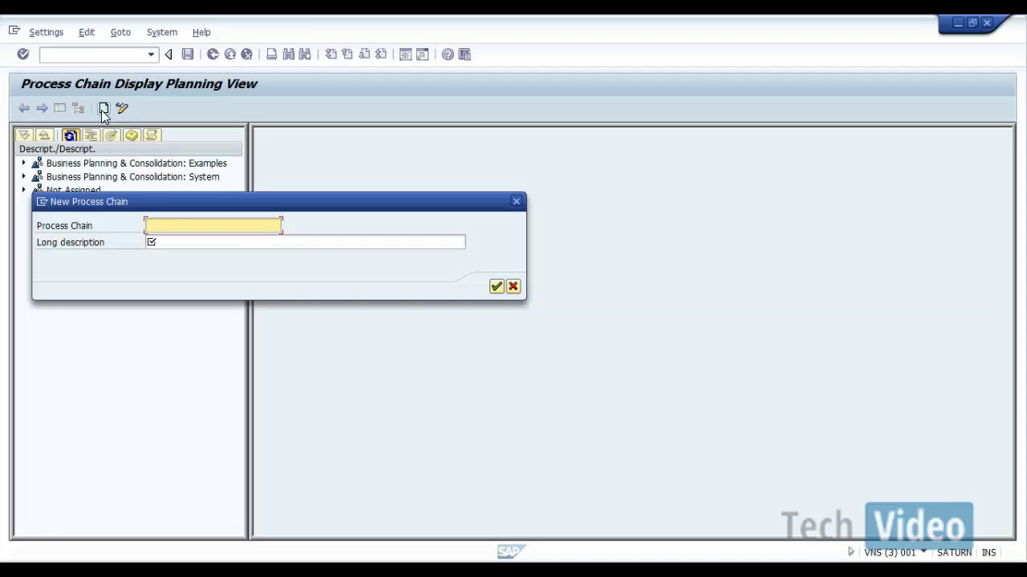
left_click(513, 286)
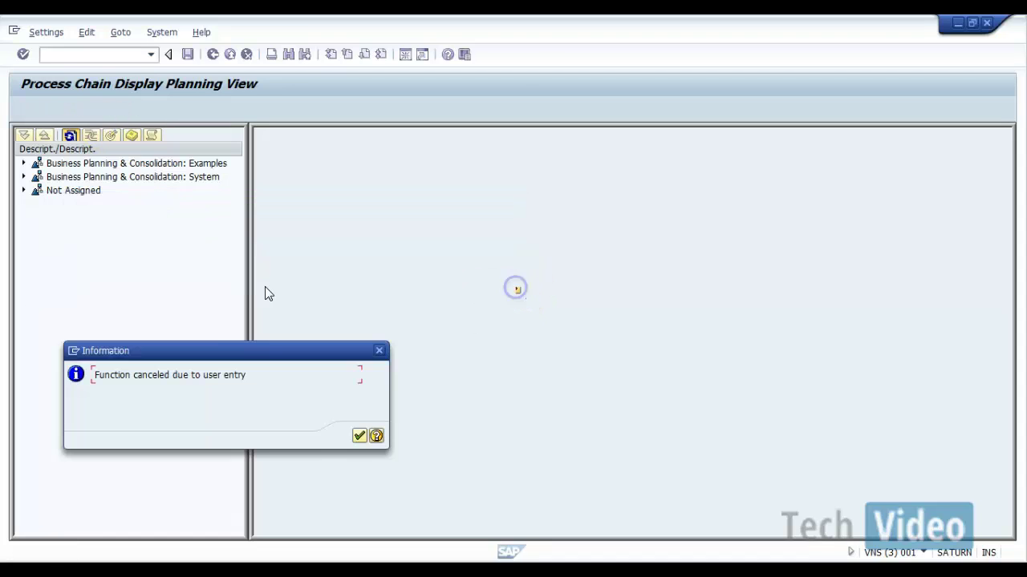
left_click(357, 438)
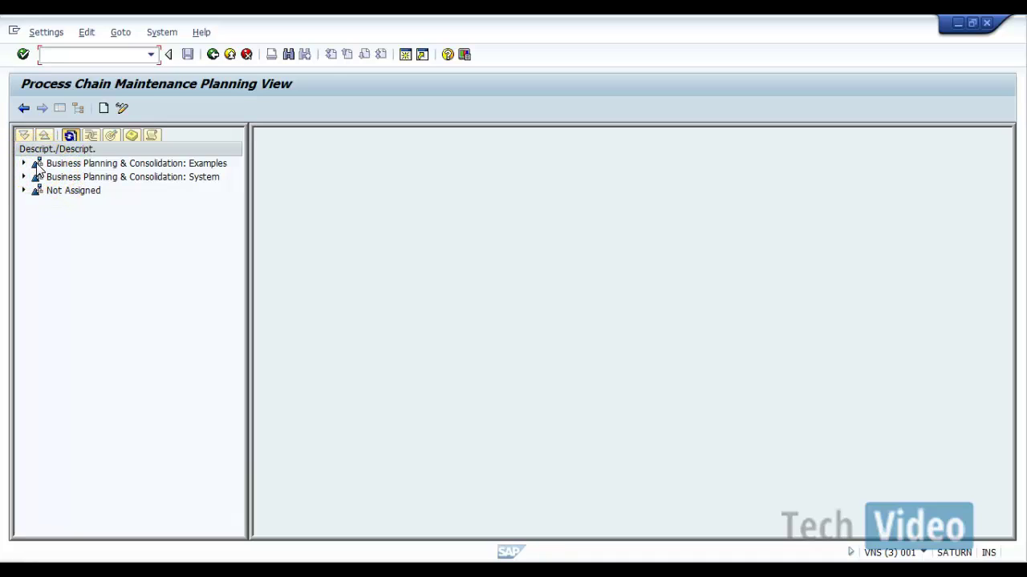
left_click(74, 195)
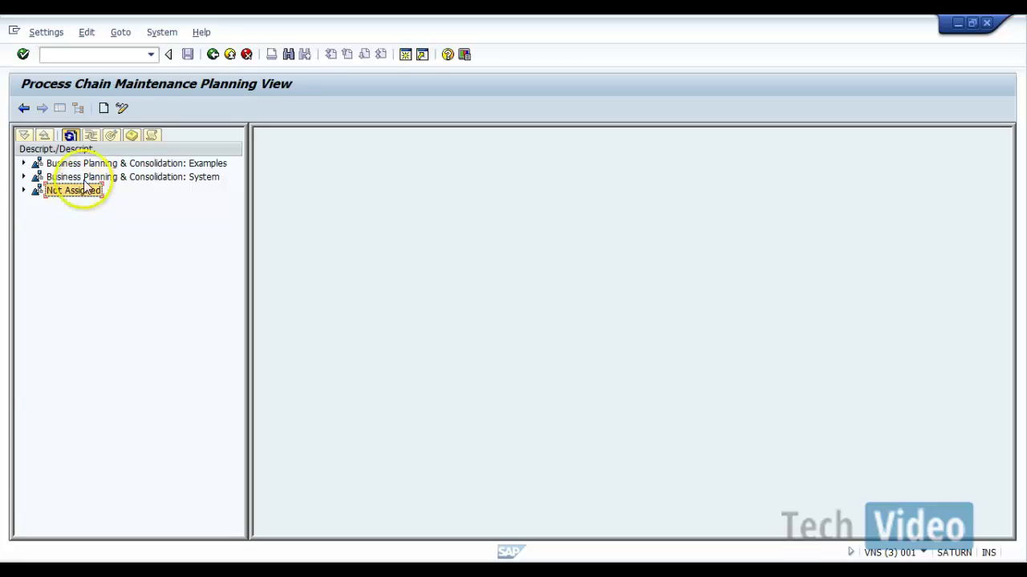
left_click(103, 107)
Name the new chain ZBW_PC_SALES, describe it as 'Process Chain for Sales Data', and confirm
left_click(201, 237)
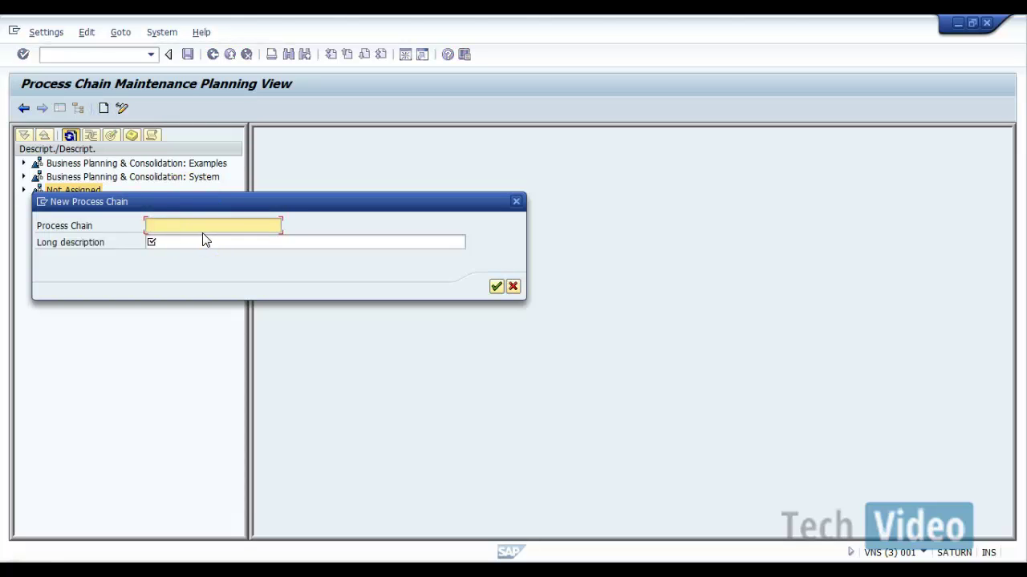
type("BP")
key("BackSpace")
key("BackSpace")
type("Z")
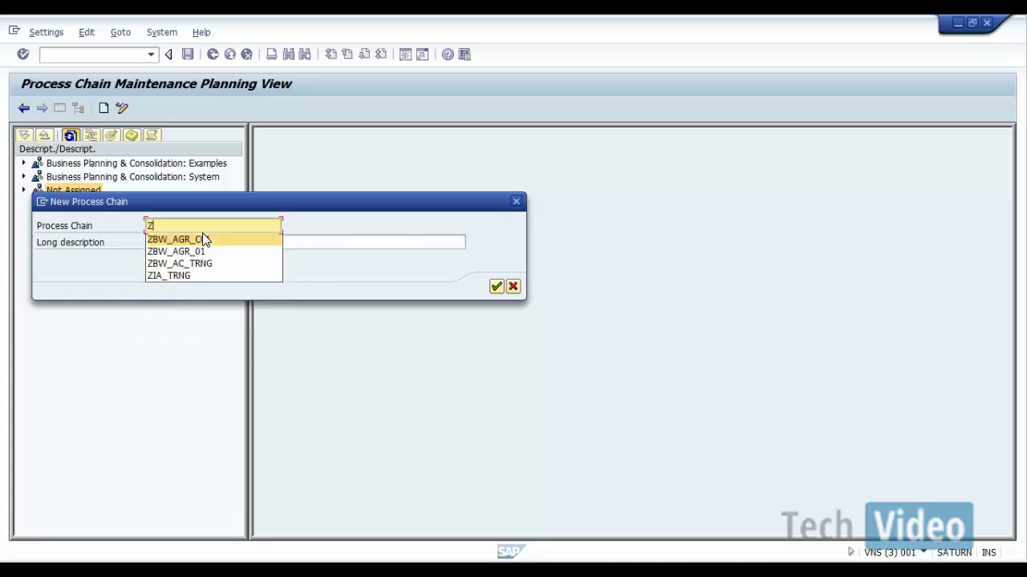
type("BW_PC_")
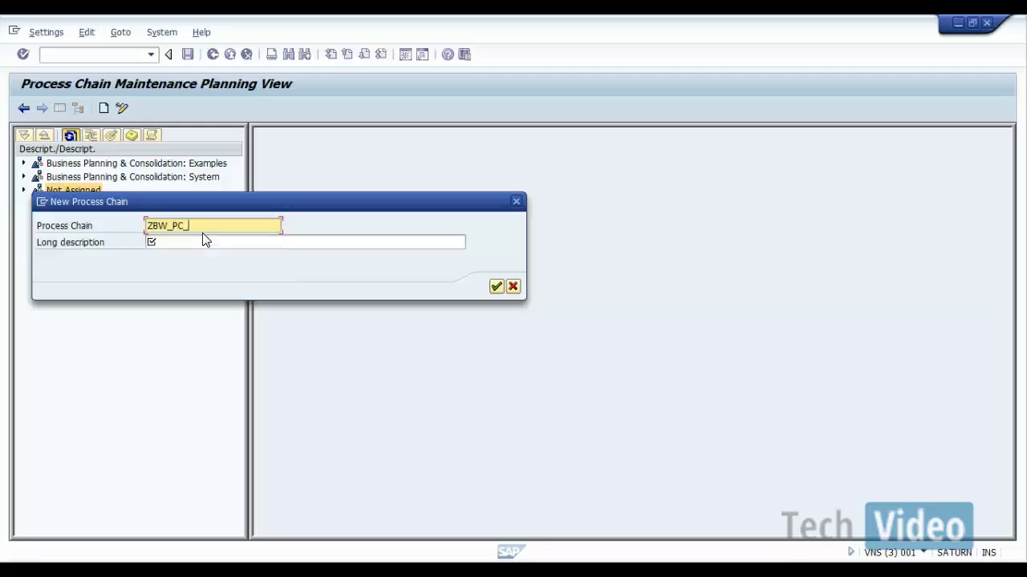
type("SALES")
key("Tab")
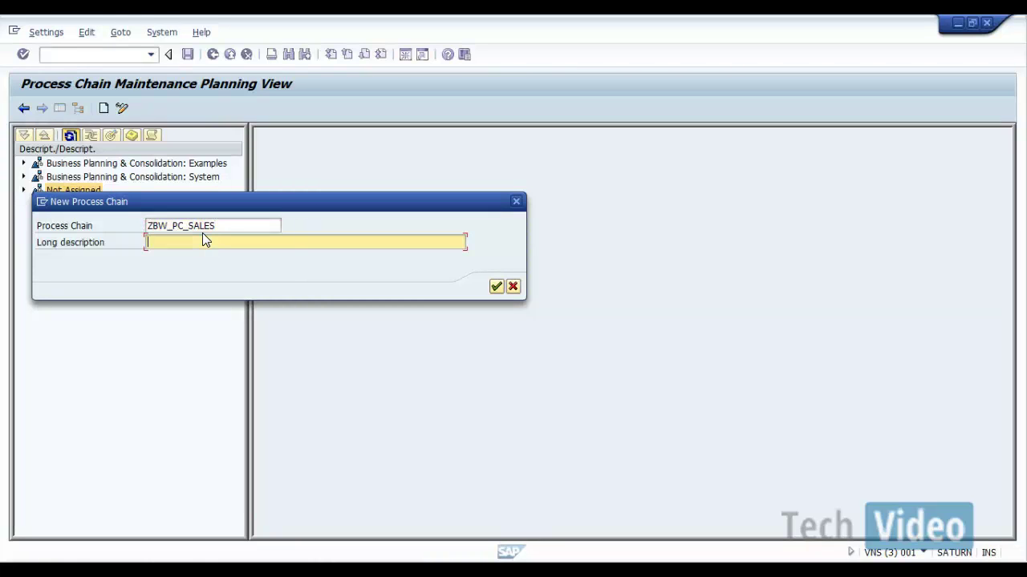
type("Process Chain for Sales Data")
left_click(495, 288)
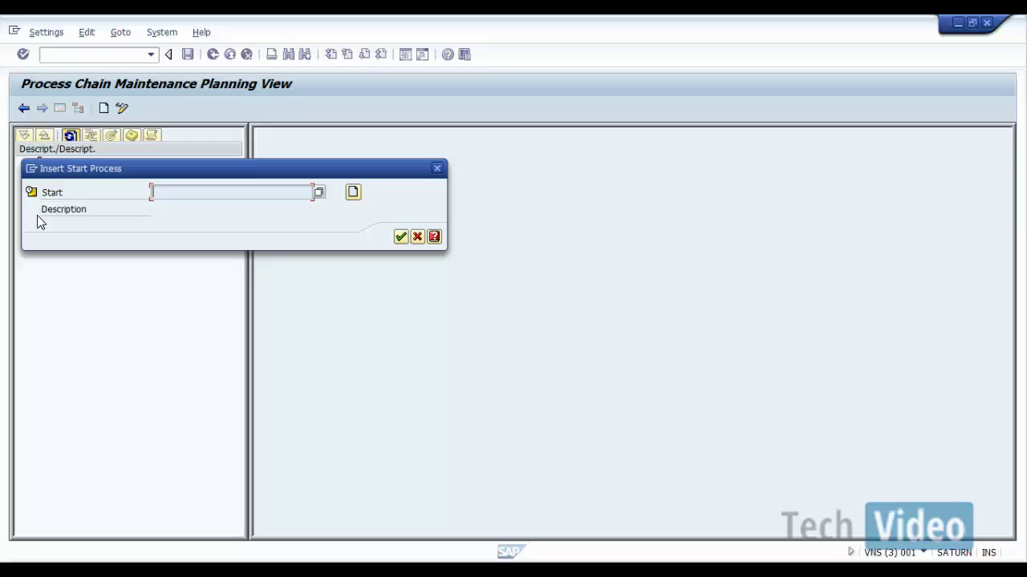
Create start variant Start_ZBW_PC_SALES with long description 'Start Sales Process Chain'
left_click(353, 192)
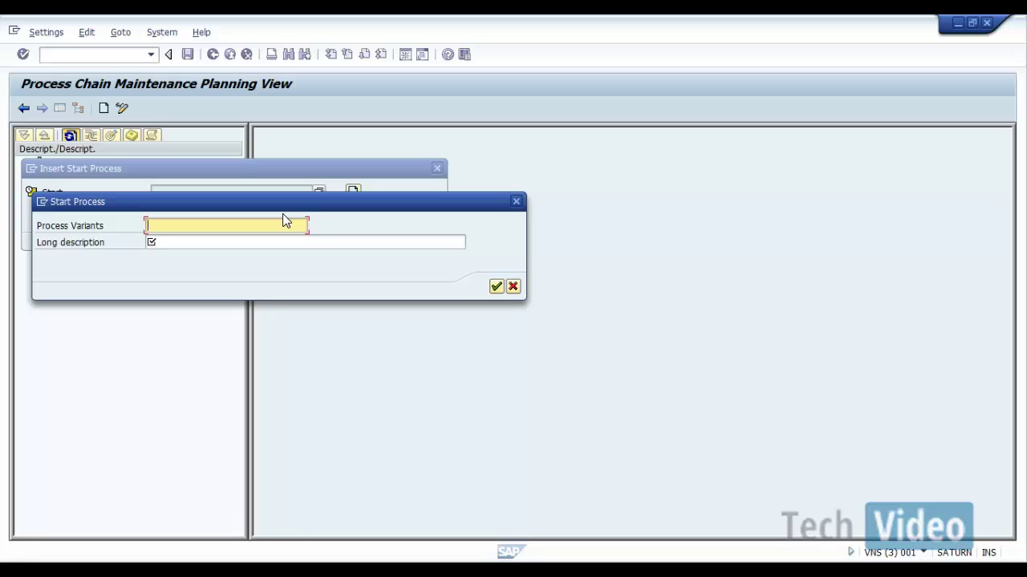
type("Start")
type("_")
type("ZPC")
key("BackSpace")
key("BackSpace")
type("BW")
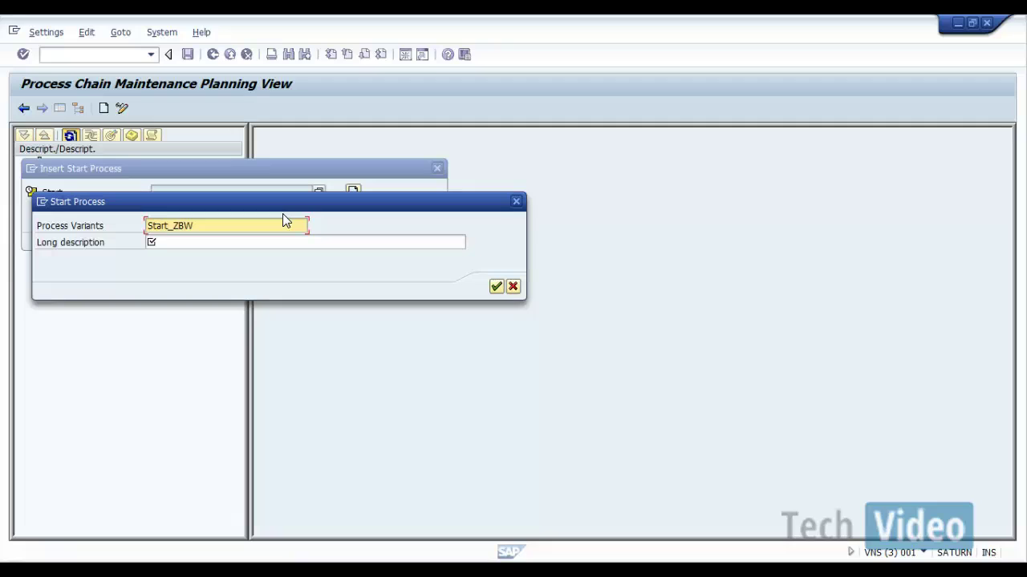
type("_PC_SALE")
type("S")
key("Tab")
type("Star")
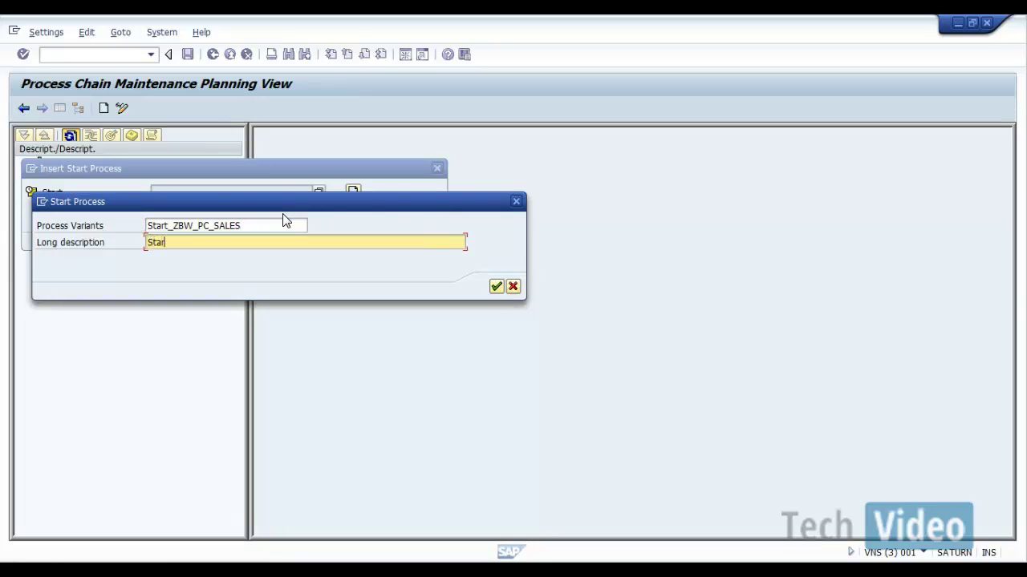
type("t Sales Process Chain")
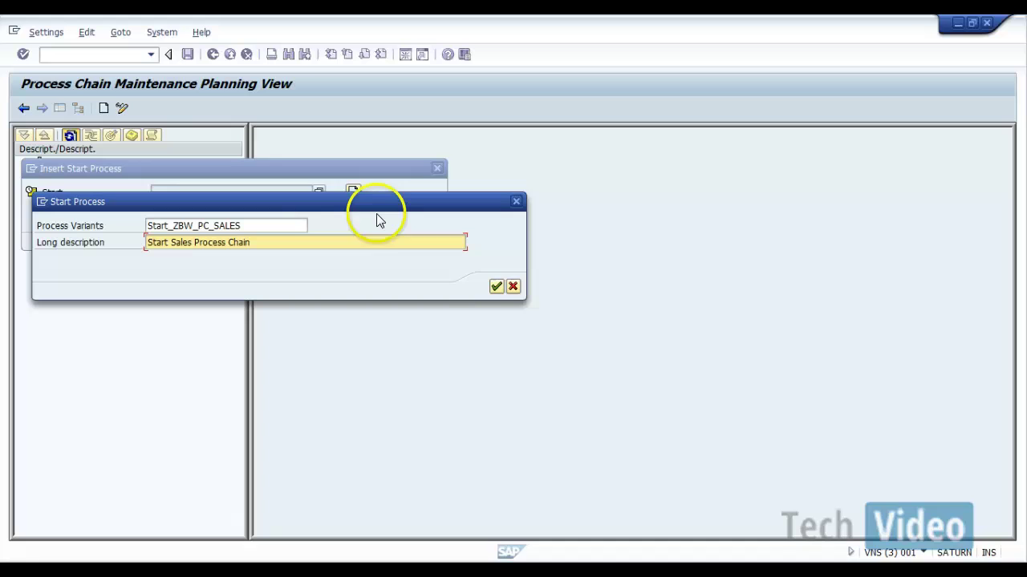
Confirm the start variant, keep Direct Scheduling selected, and bring up its Start Time settings
left_click(495, 287)
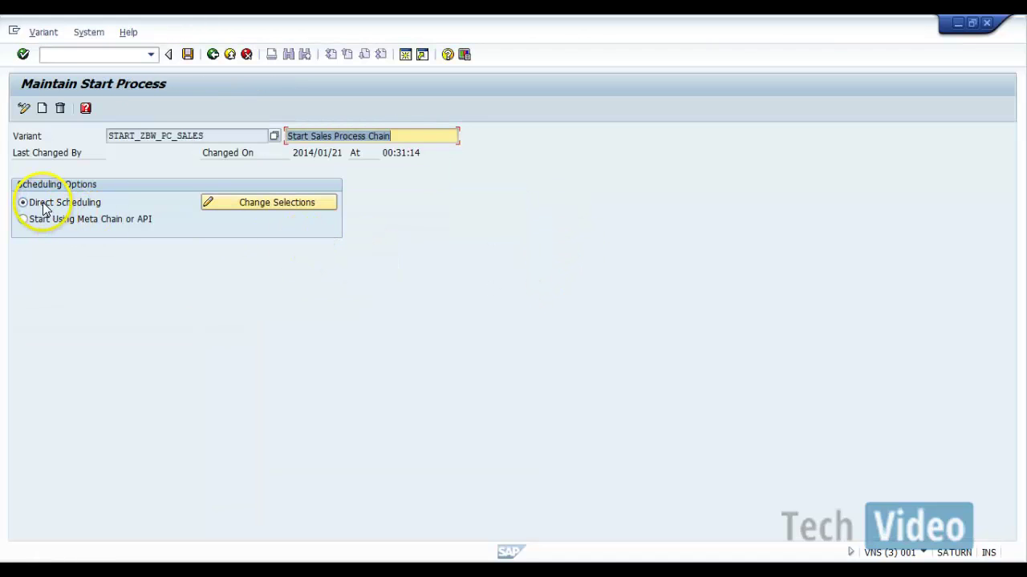
left_click(42, 208)
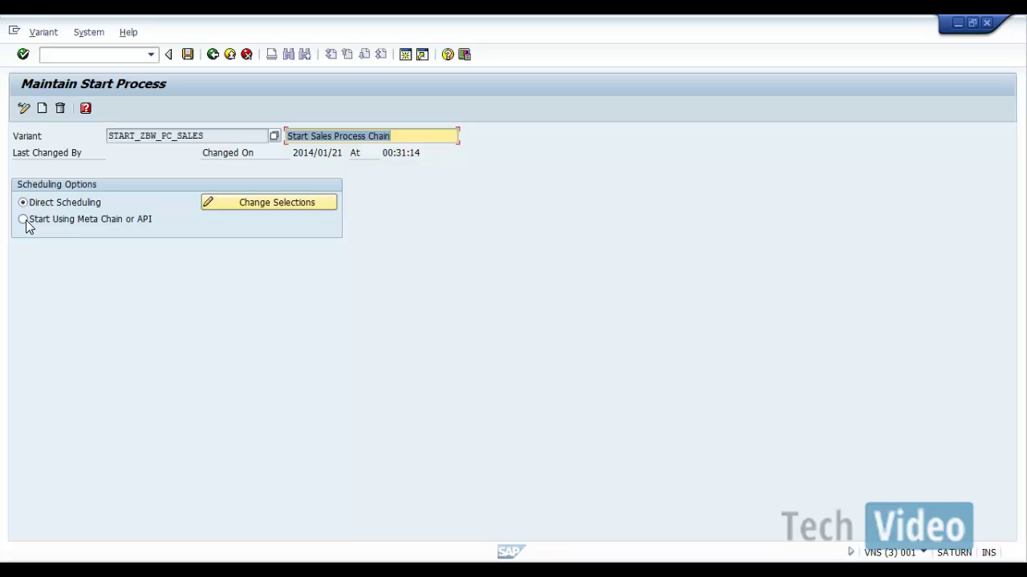
left_click(29, 230)
left_click(35, 206)
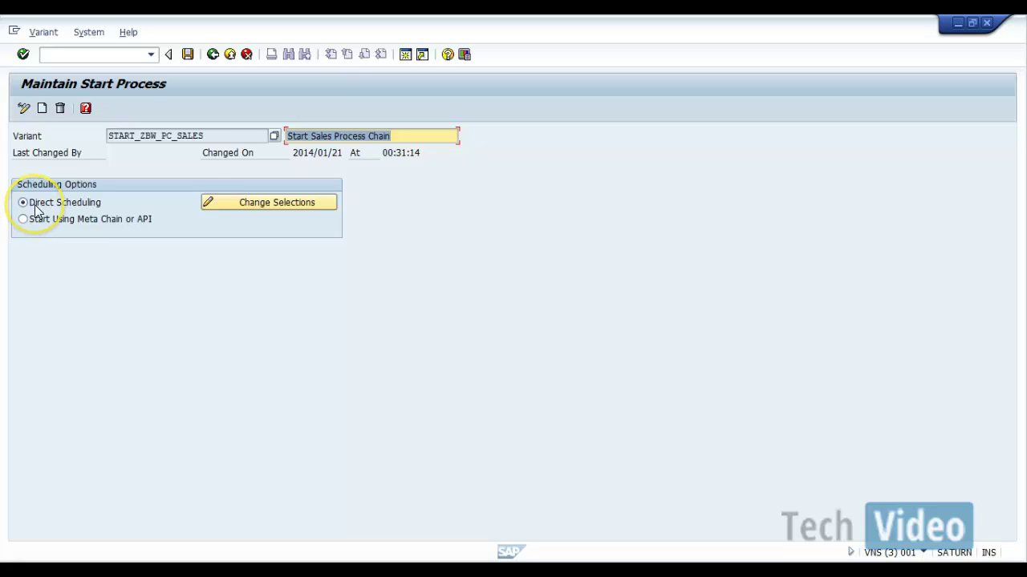
left_click(235, 202)
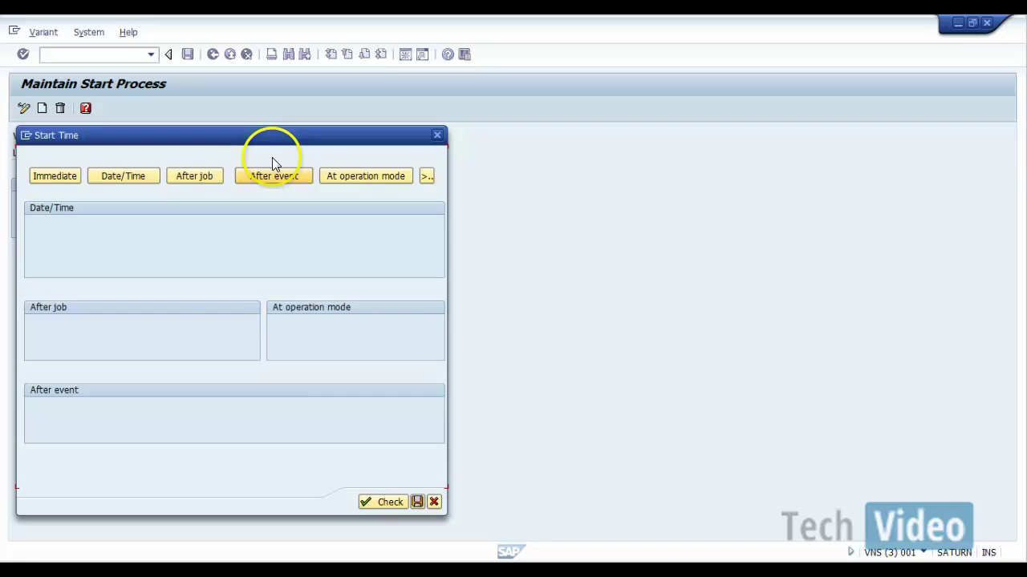
Compare the Date/Time, After job and After event options, then check and save an Immediate start
left_click_drag(403, 136, 767, 119)
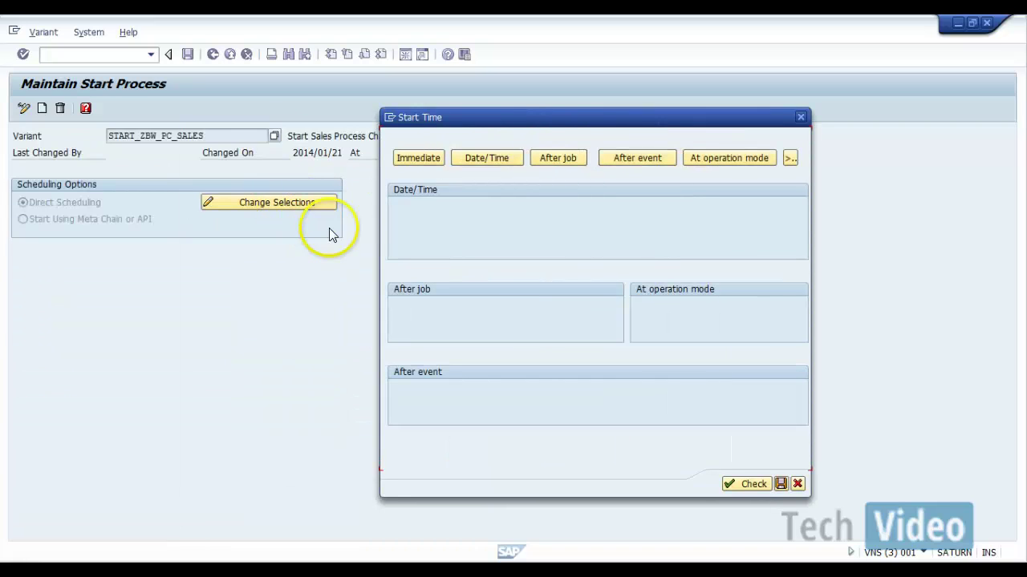
left_click_drag(535, 119, 369, 132)
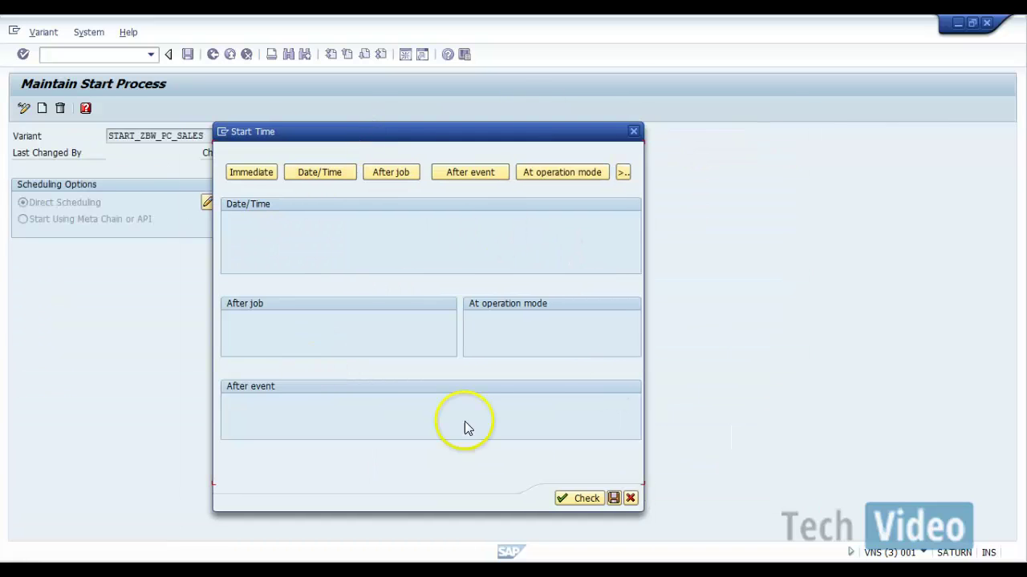
left_click(244, 173)
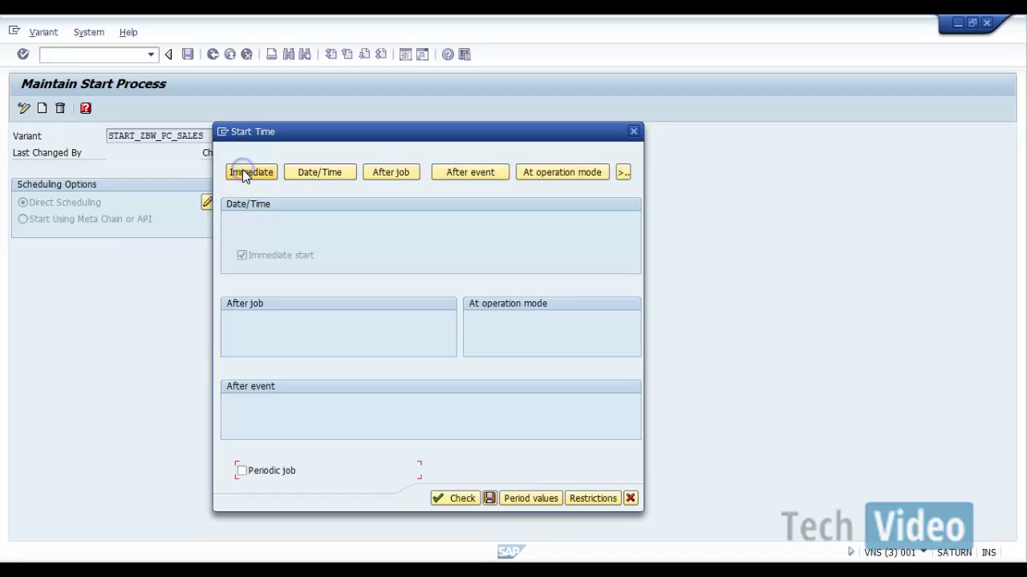
left_click(309, 172)
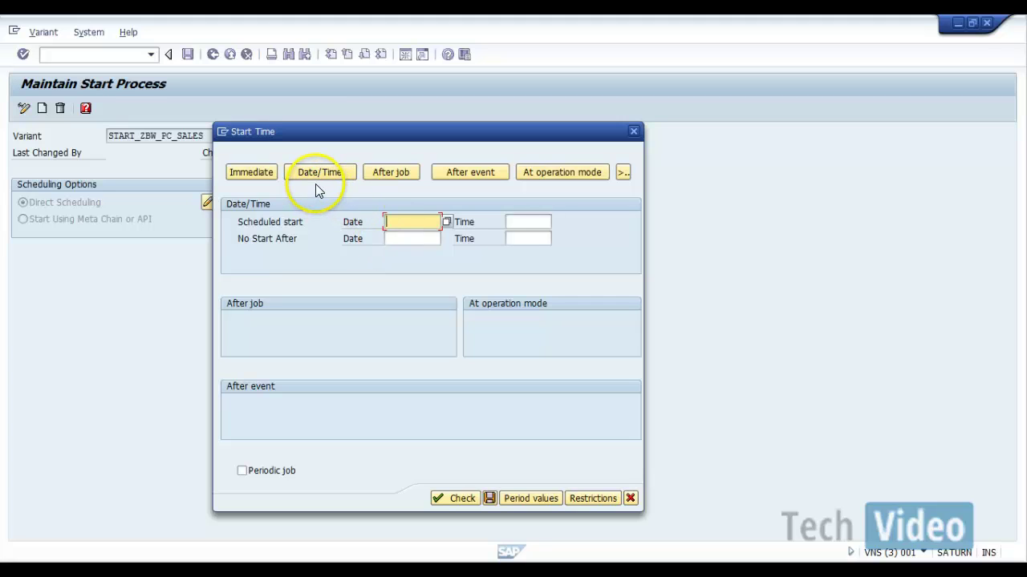
left_click(389, 172)
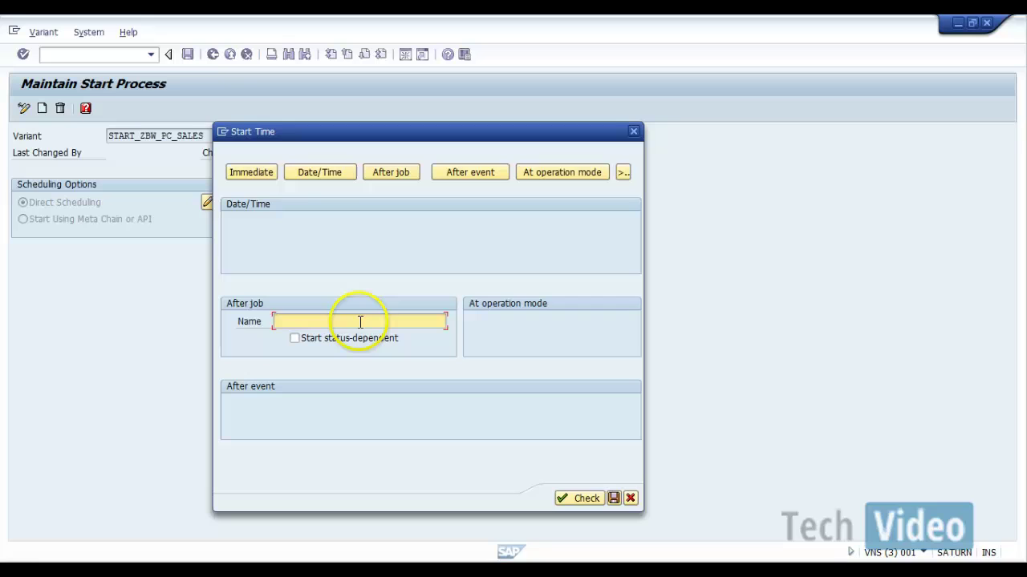
left_click(463, 173)
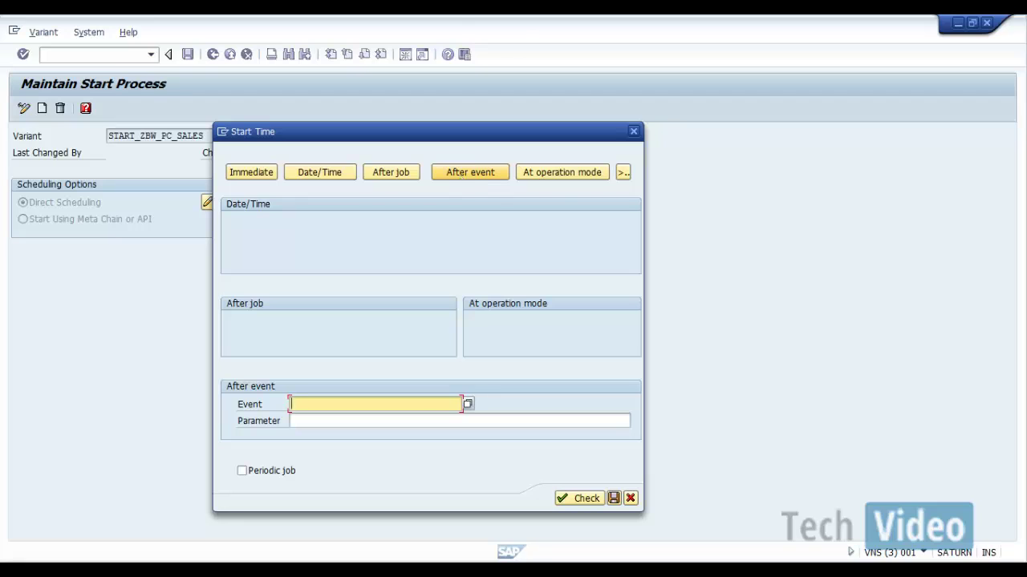
left_click(259, 171)
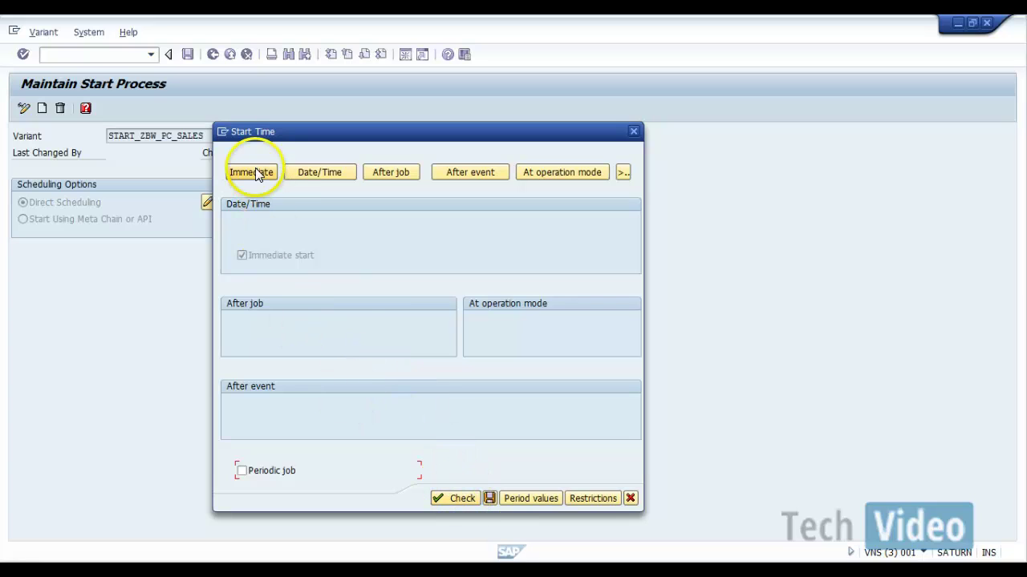
left_click(466, 498)
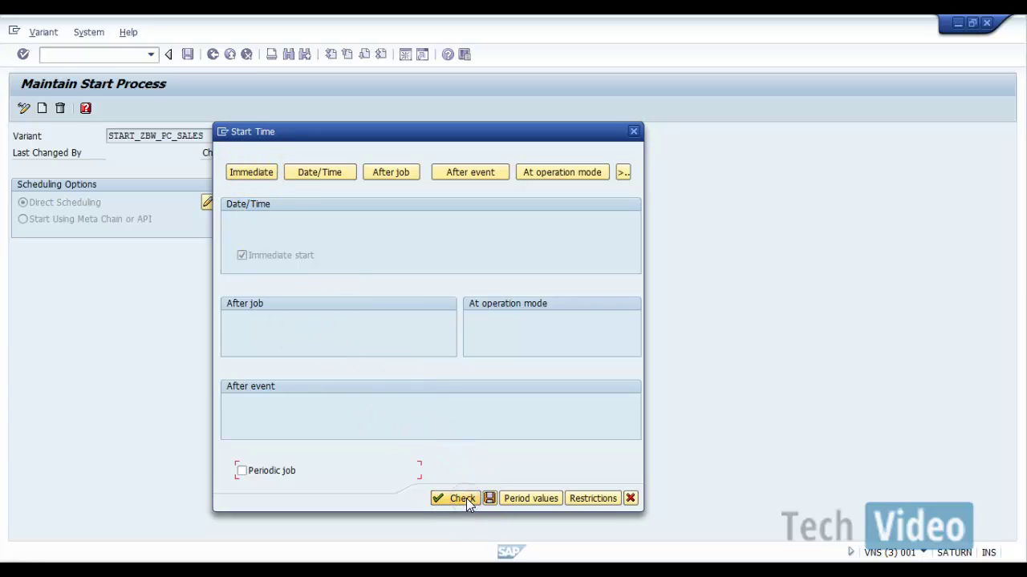
left_click(489, 498)
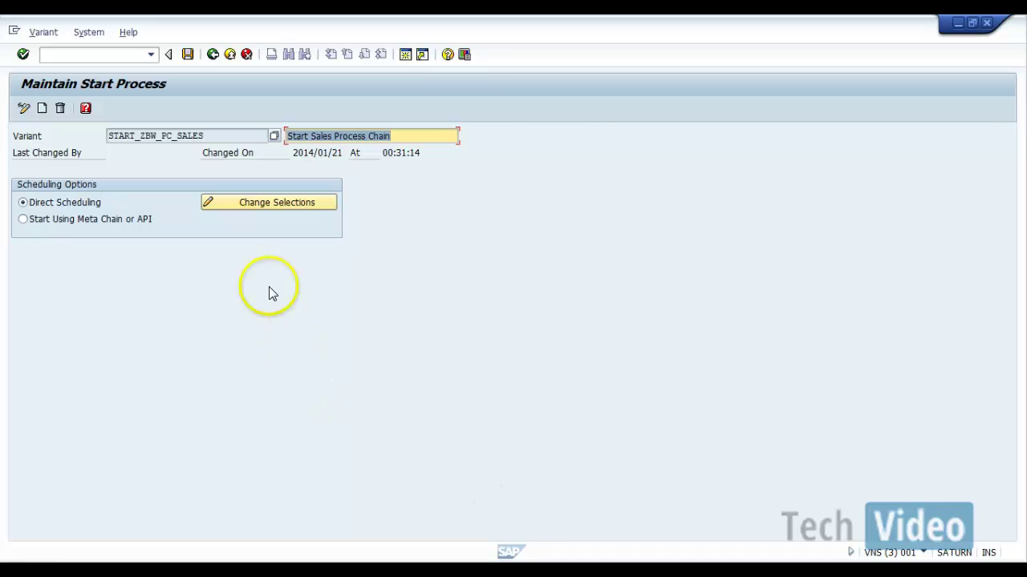
Save the START_ZBW_PC_SALES variant, go back, and insert it as the chain's Start process
left_click(186, 55)
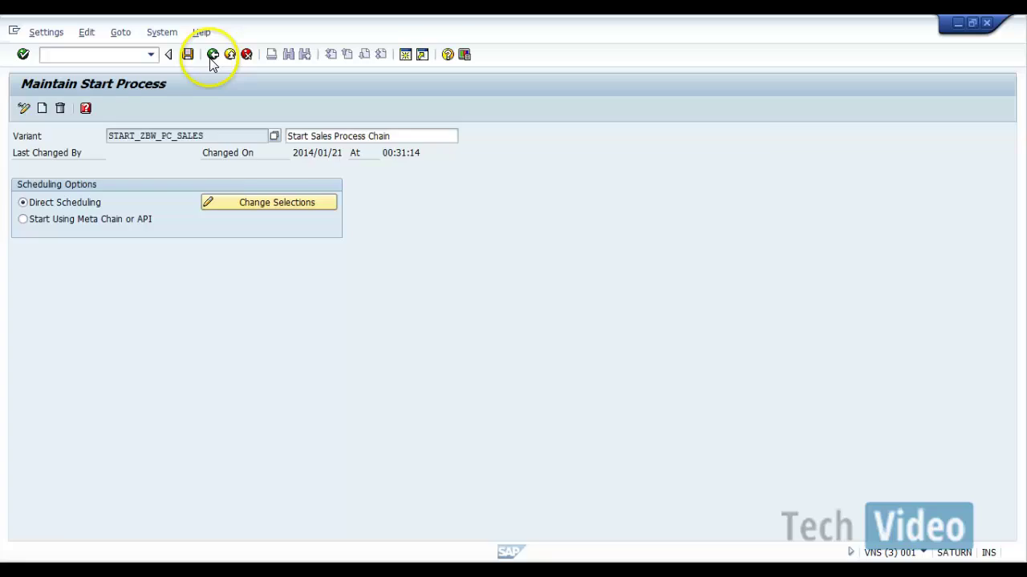
left_click(212, 55)
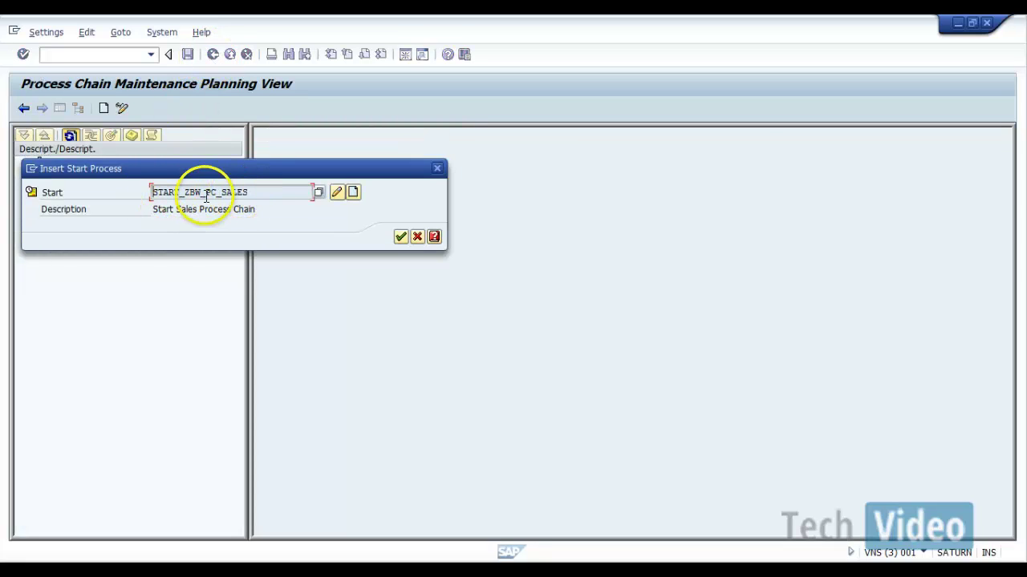
left_click(400, 238)
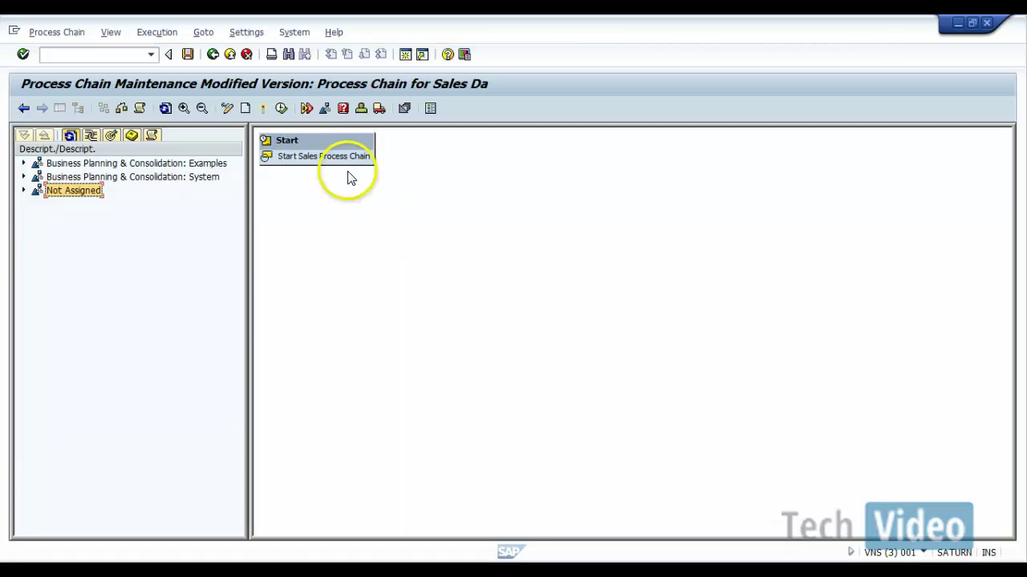
Centre the Start node, list Process Types with General Services expanded, and switch to Word
left_click_drag(336, 142, 596, 215)
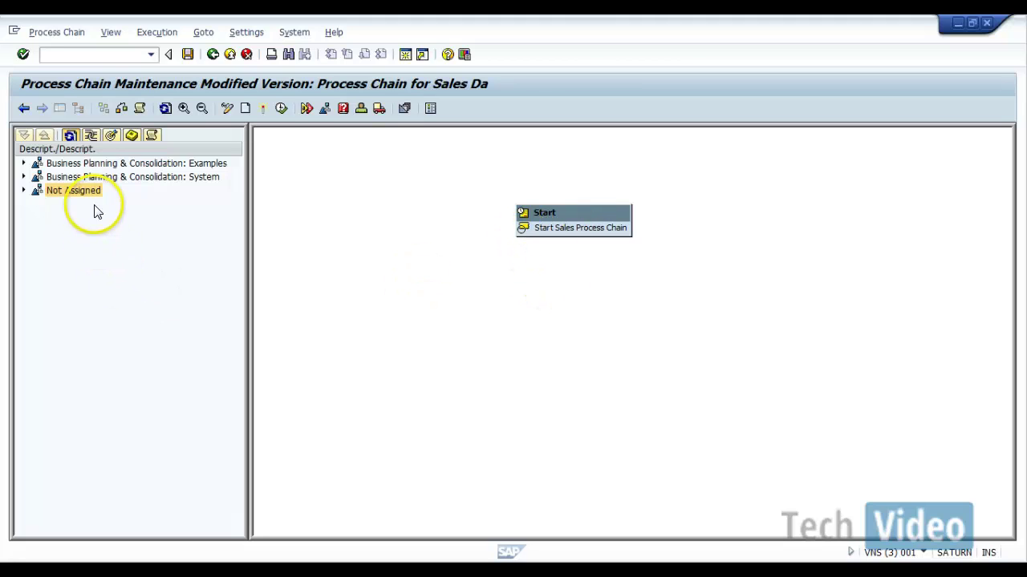
left_click(90, 137)
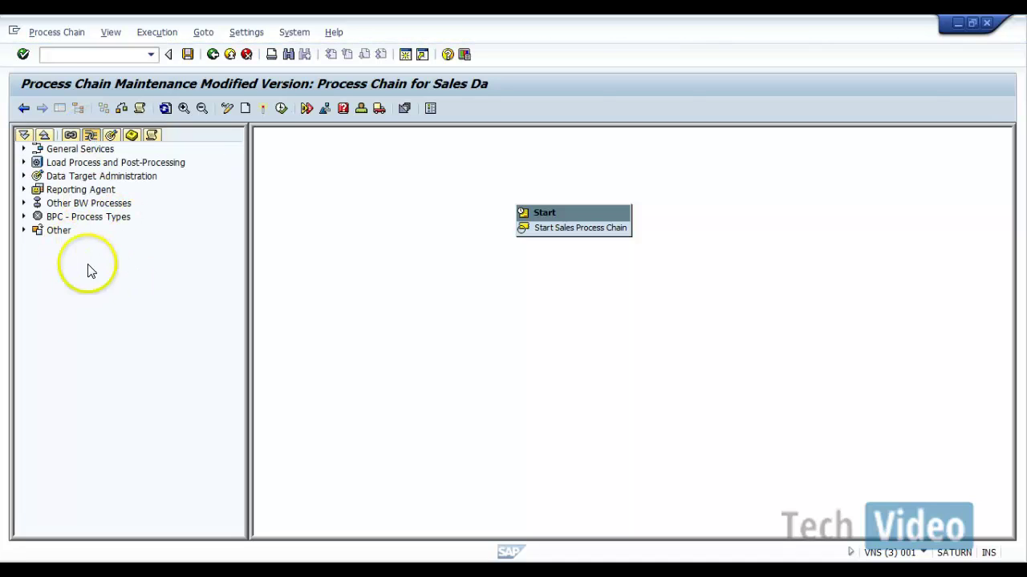
left_click(23, 150)
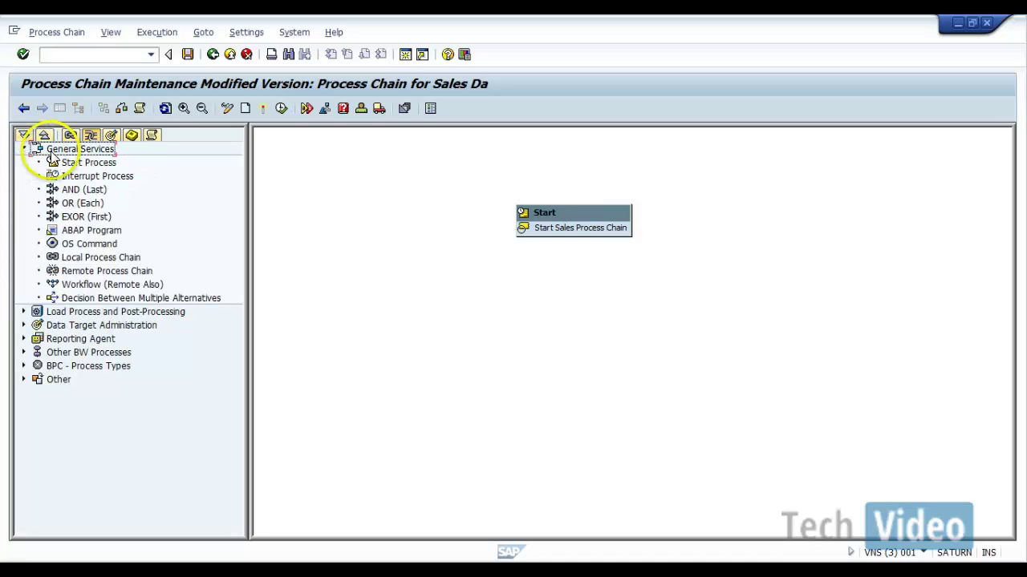
left_click(23, 150)
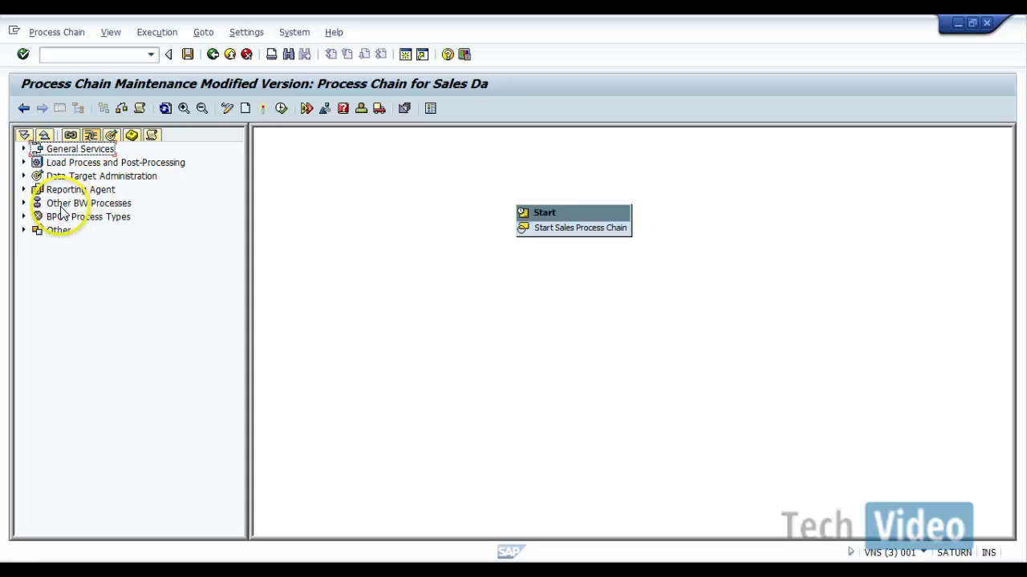
left_click(24, 150)
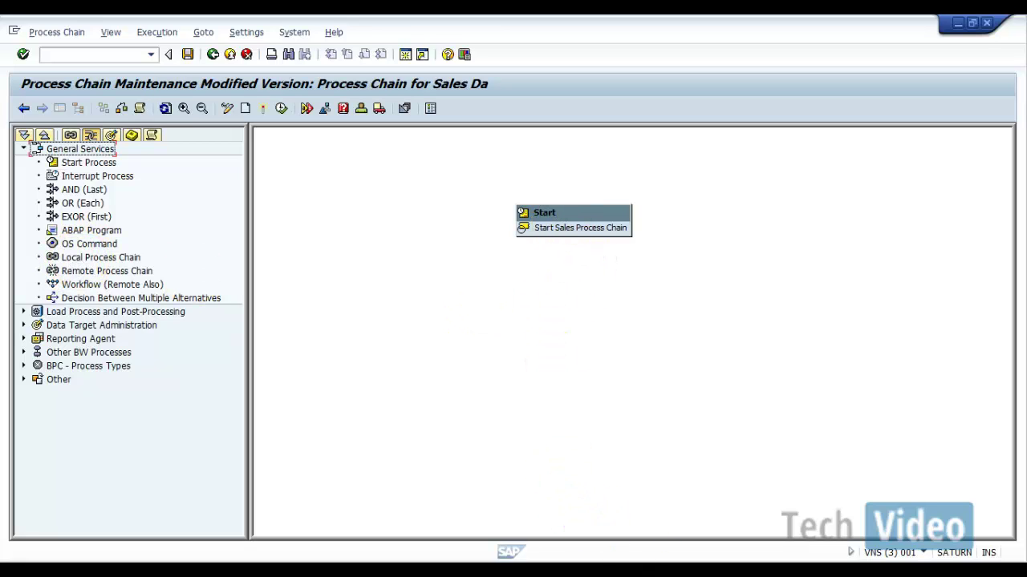
key("alt+Tab")
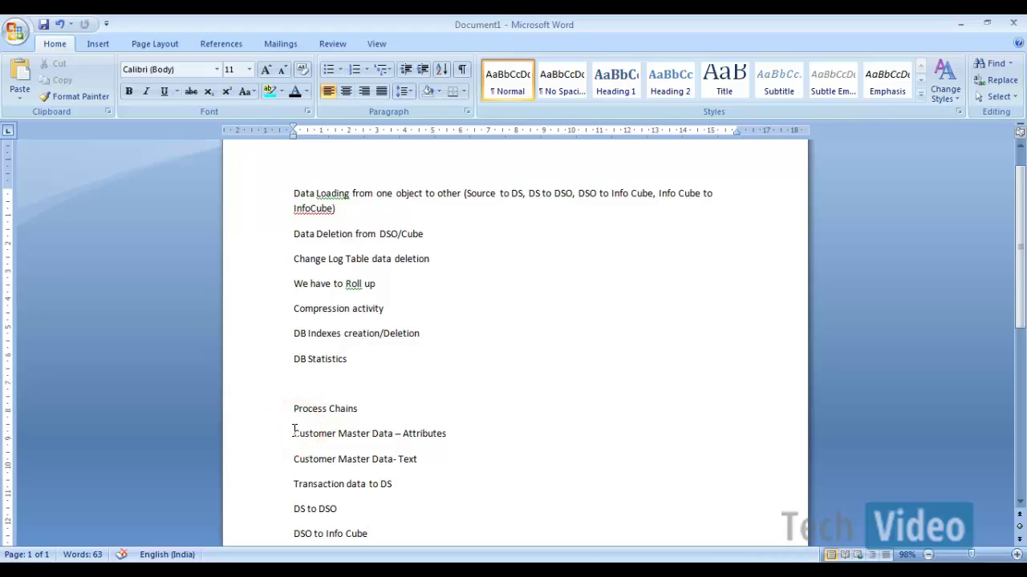
Highlight the two Customer Master Data lines in Word, then return to Process Chain Maintenance
left_click_drag(293, 430, 419, 461)
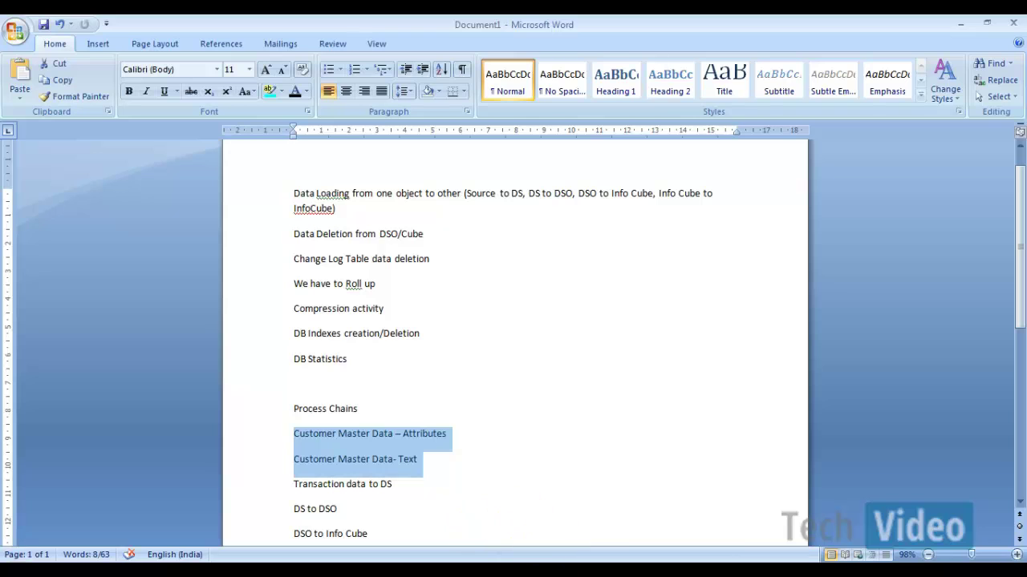
left_click(589, 526)
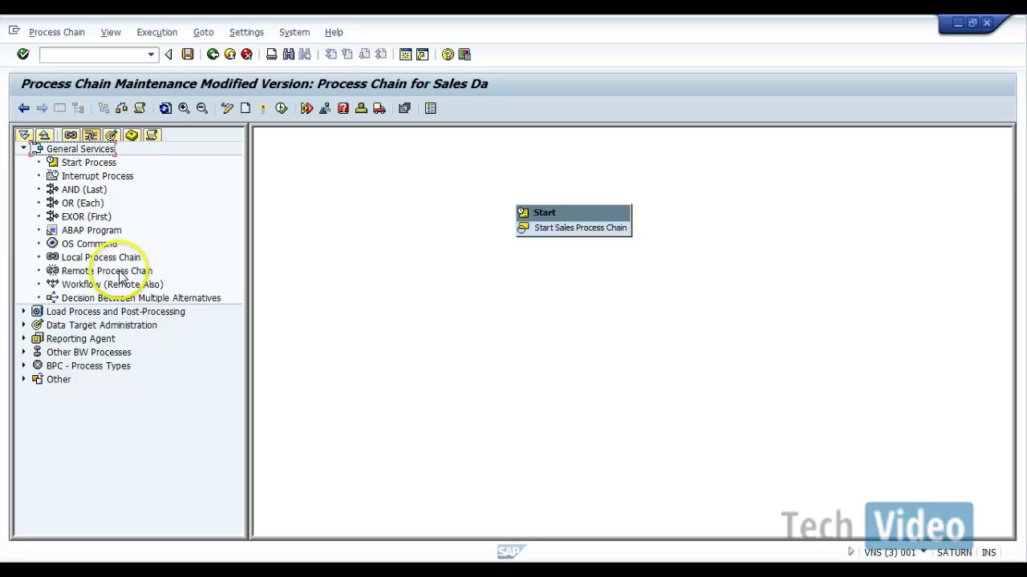
left_click_drag(95, 245, 573, 307)
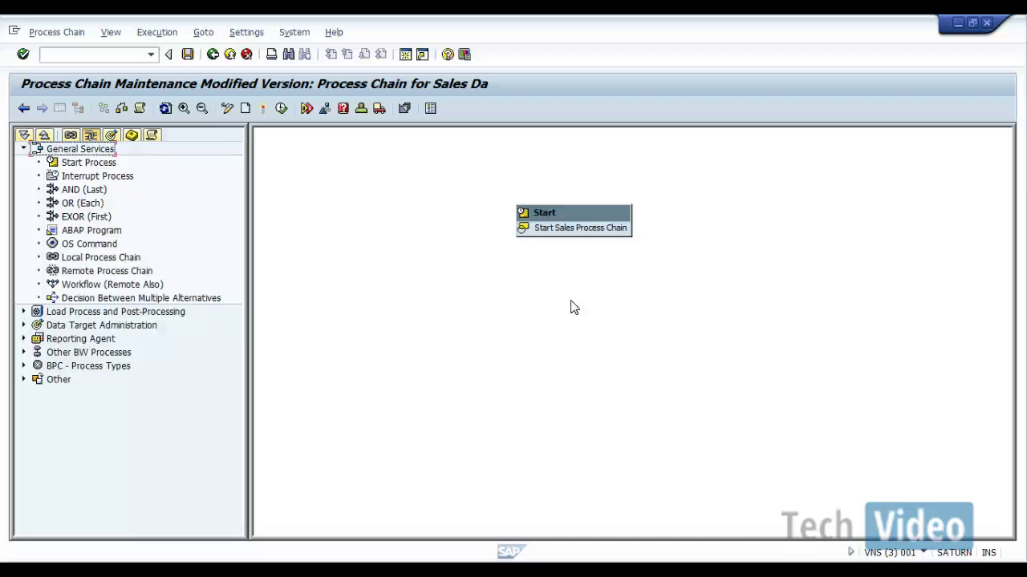
left_click(100, 272)
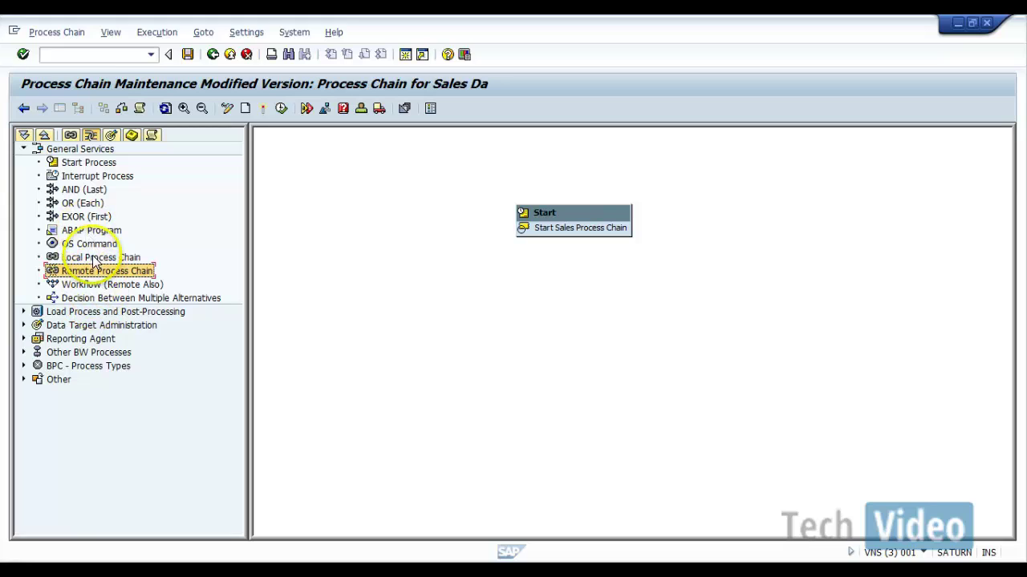
Browse Execute InfoPackage, Data Transfer Process, Delete Index and Generate Index process types
left_click(24, 311)
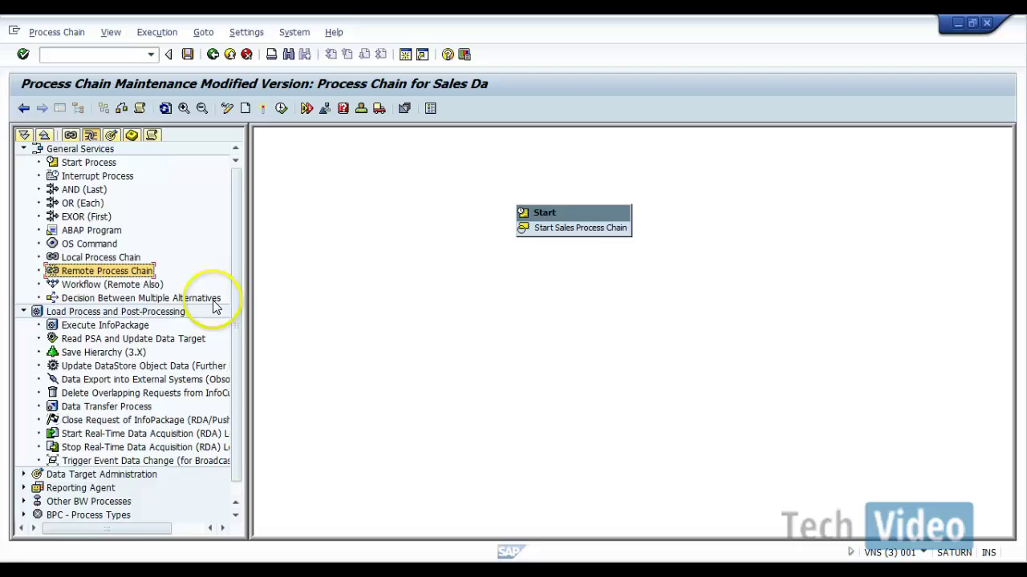
left_click_drag(239, 291, 238, 363)
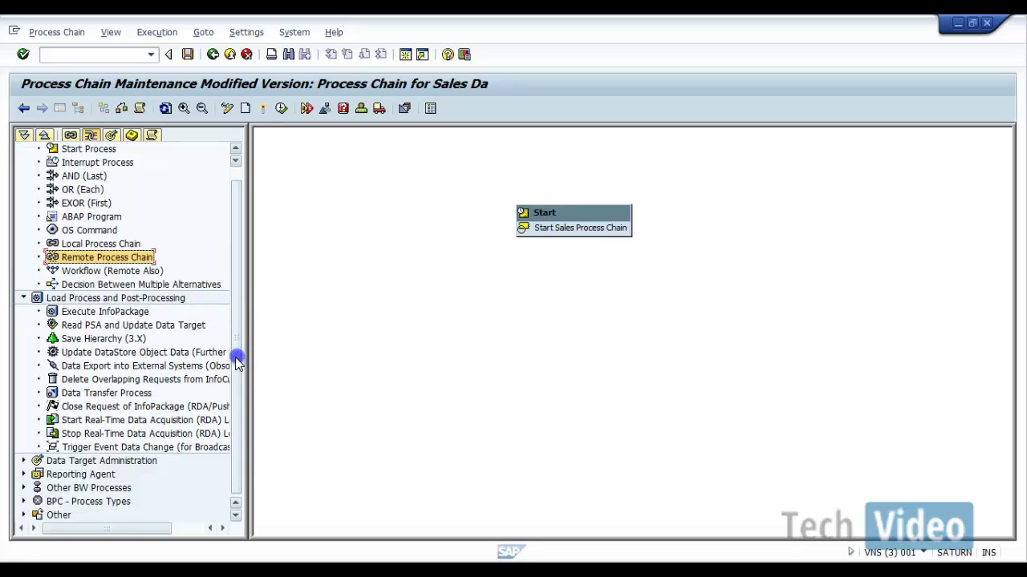
left_click(109, 312)
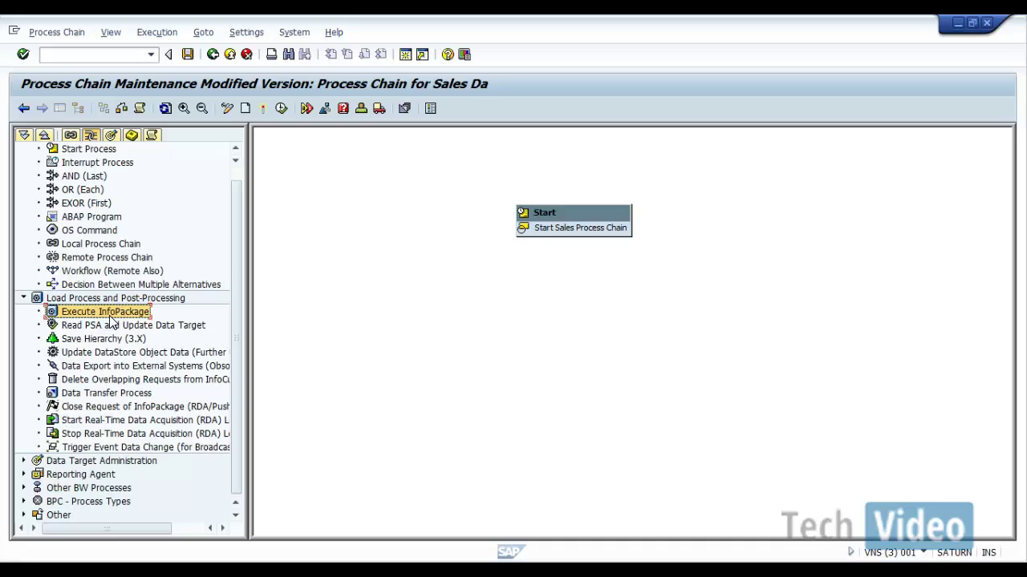
left_click(108, 395)
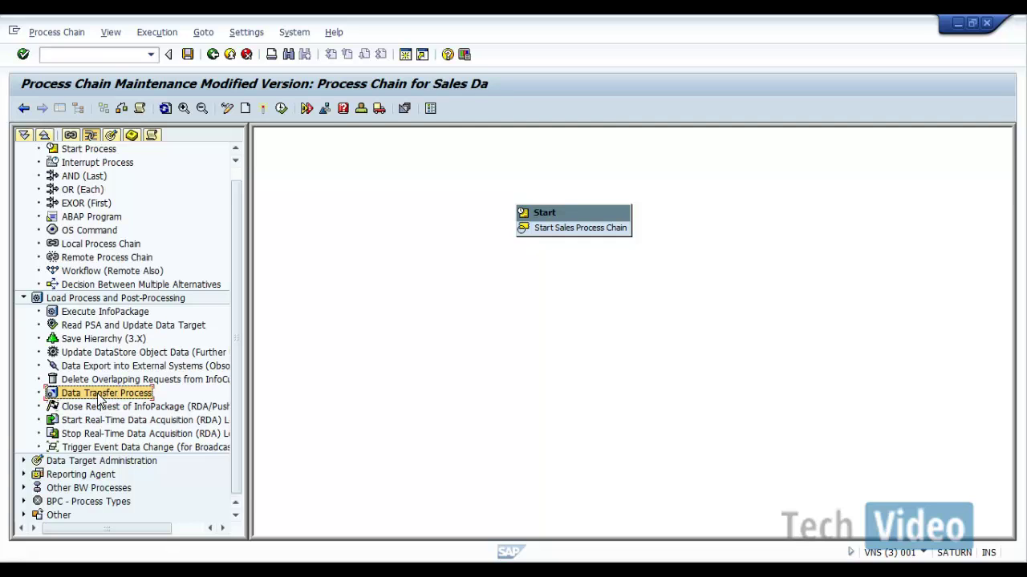
left_click(23, 461)
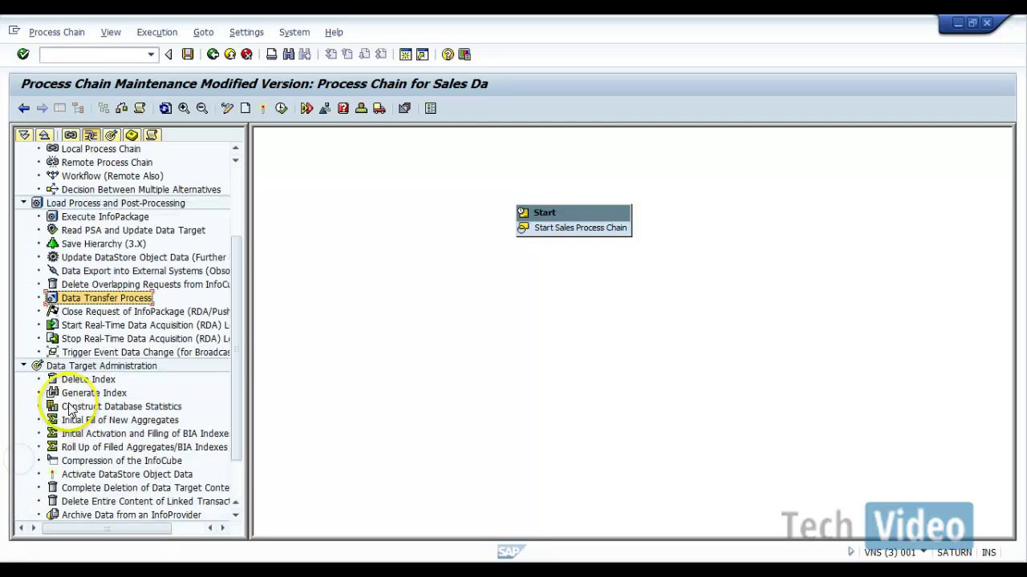
left_click(91, 378)
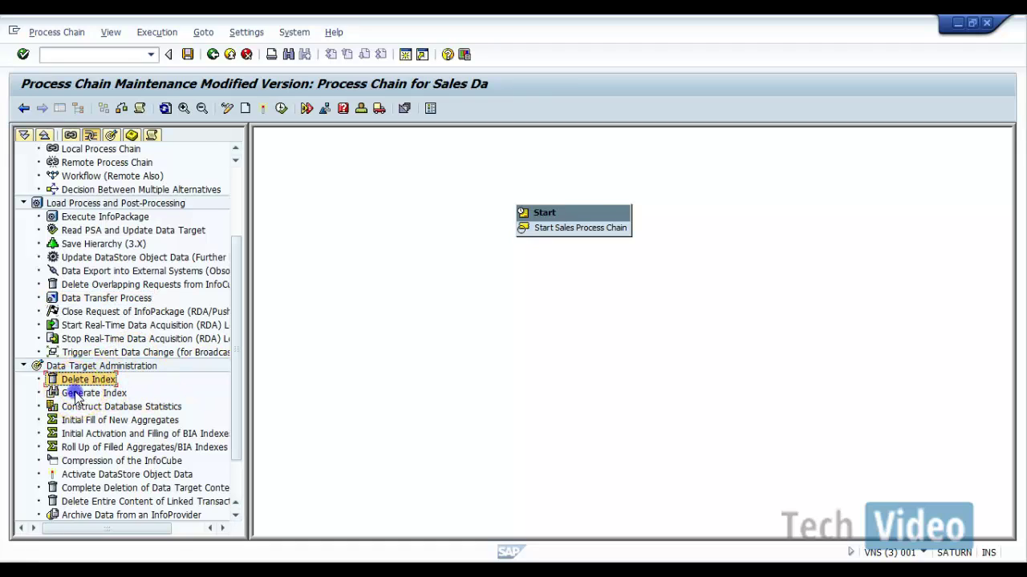
left_click(77, 395)
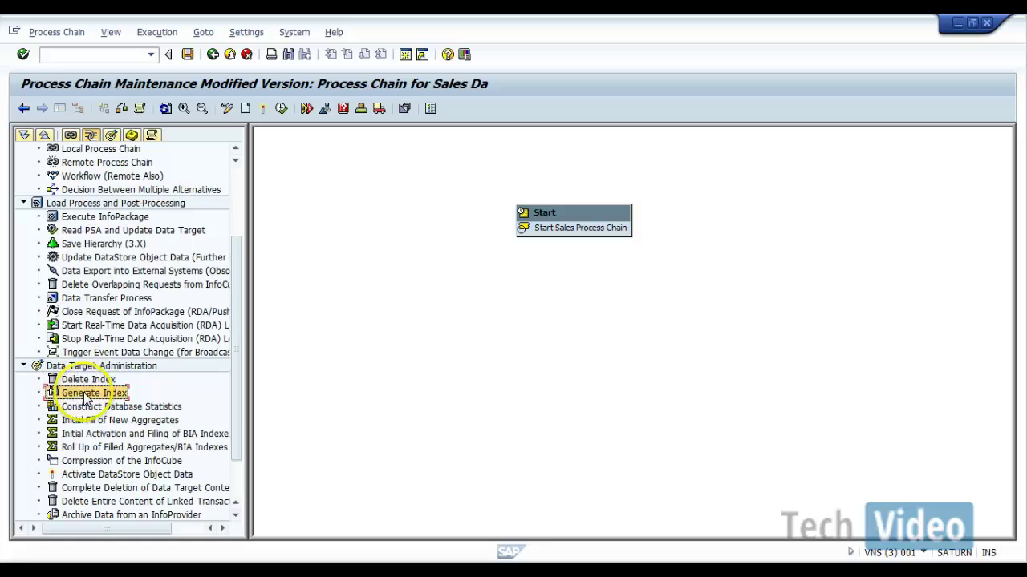